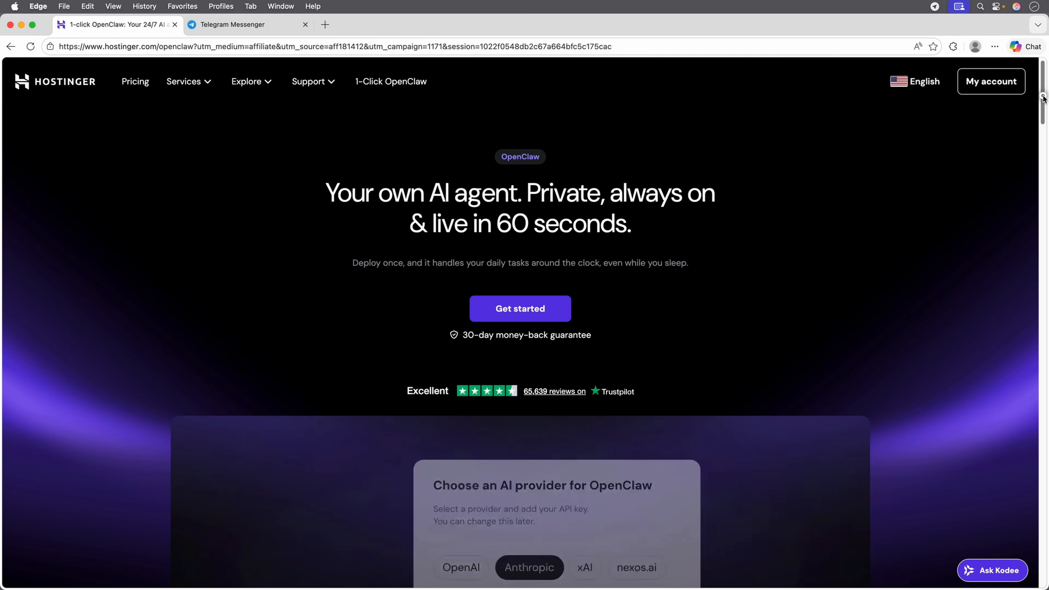
Choose the Managed OpenClaw plan and apply the coupon code STARTOPENCLAW to the order.
left_click_drag(1042, 100, 1046, 214)
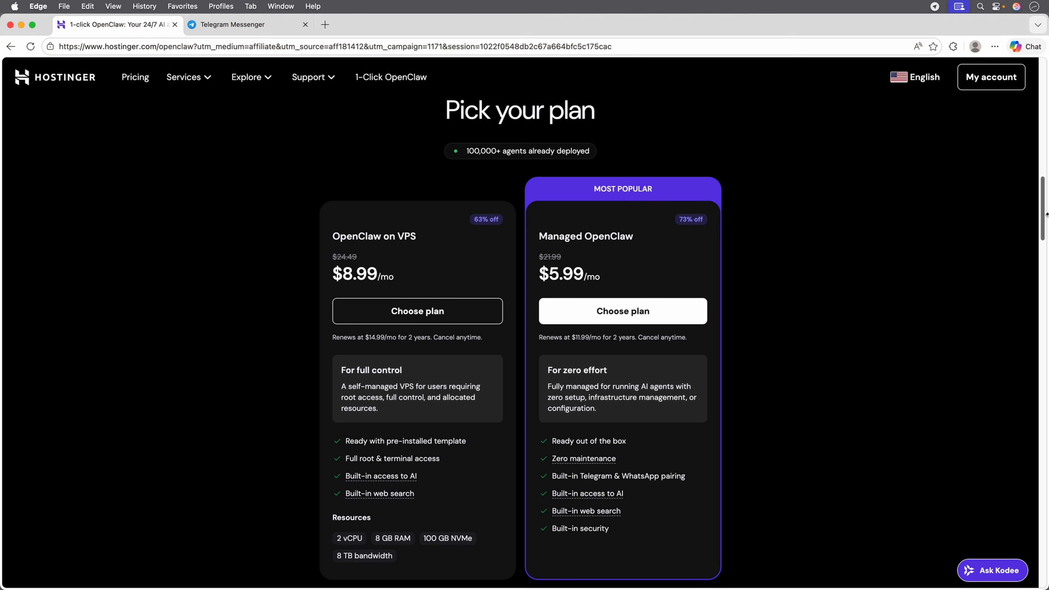
left_click(676, 319)
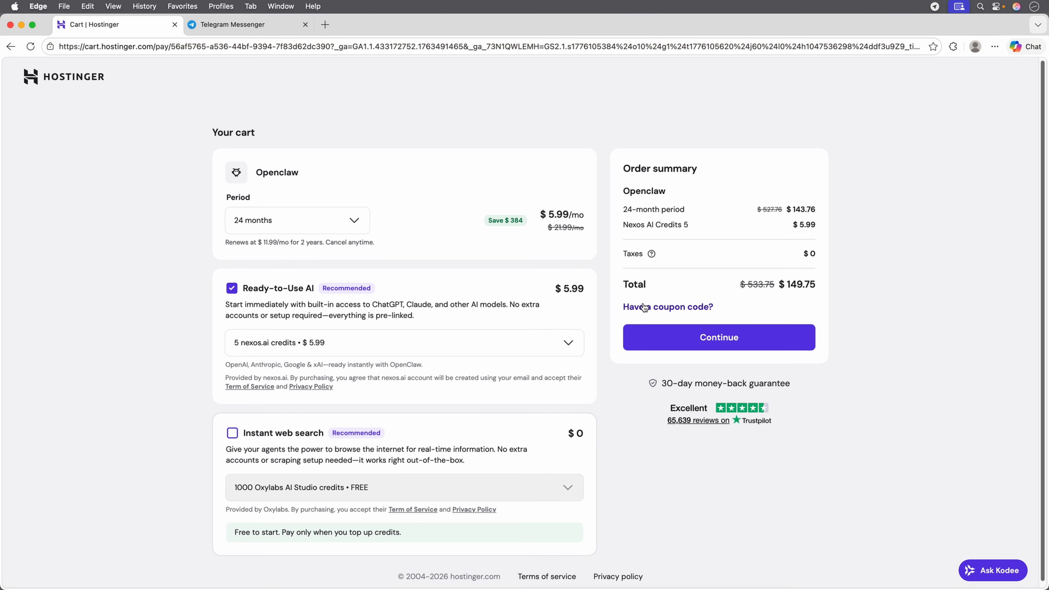
left_click(670, 308)
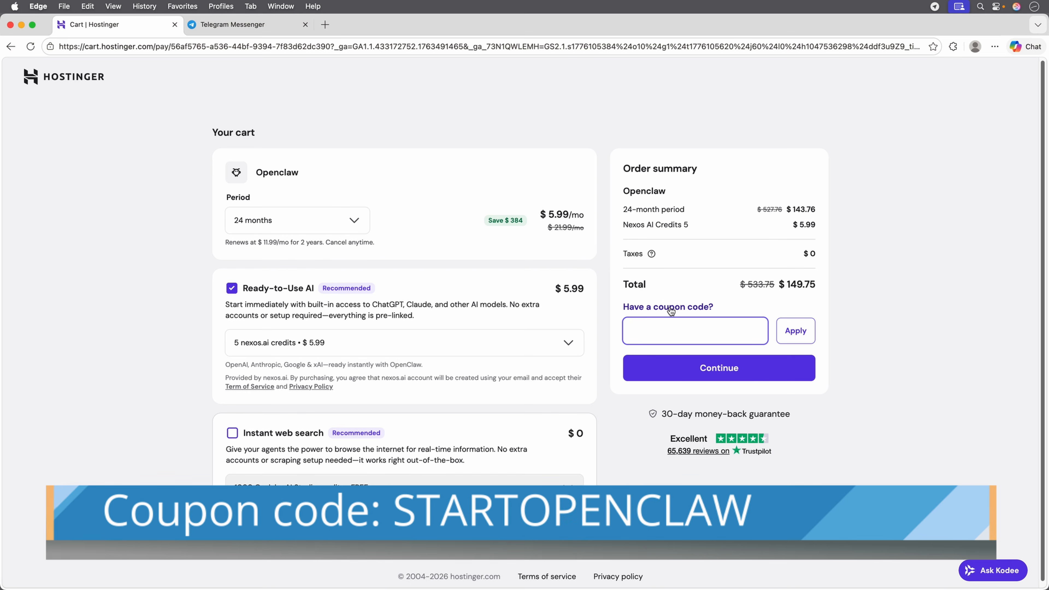
type("STARTOPENCLAW")
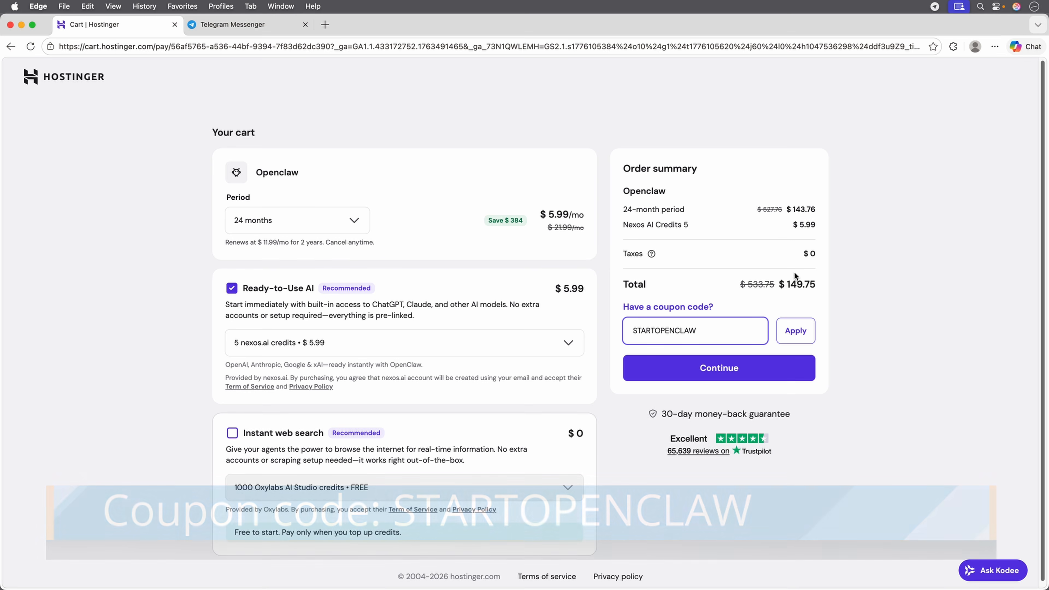
left_click(810, 331)
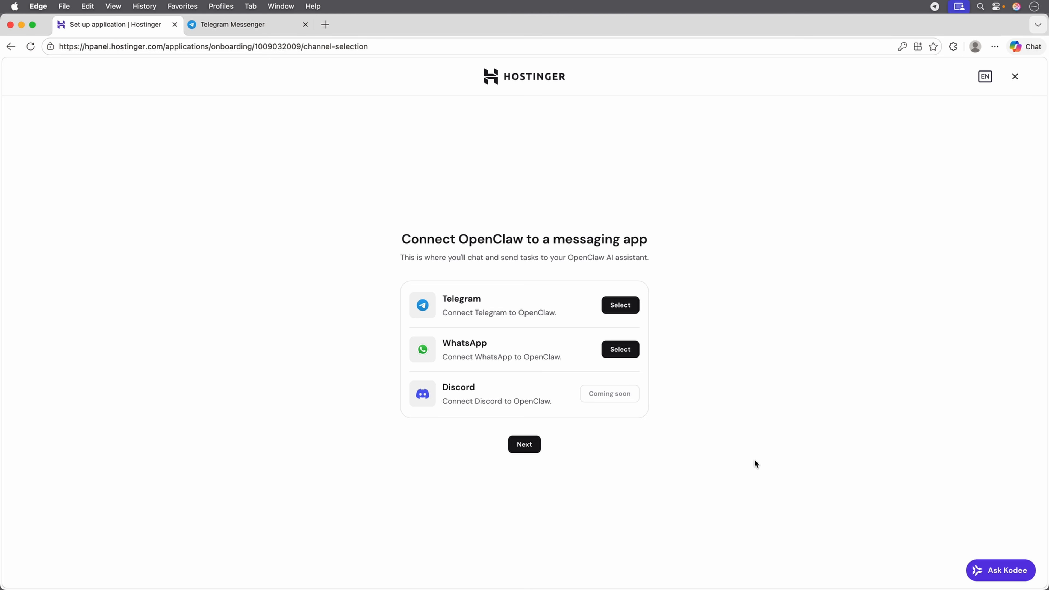
Select Telegram as the messaging app for OpenClaw, and look at the Telegram website before returning to the setup page.
left_click(626, 306)
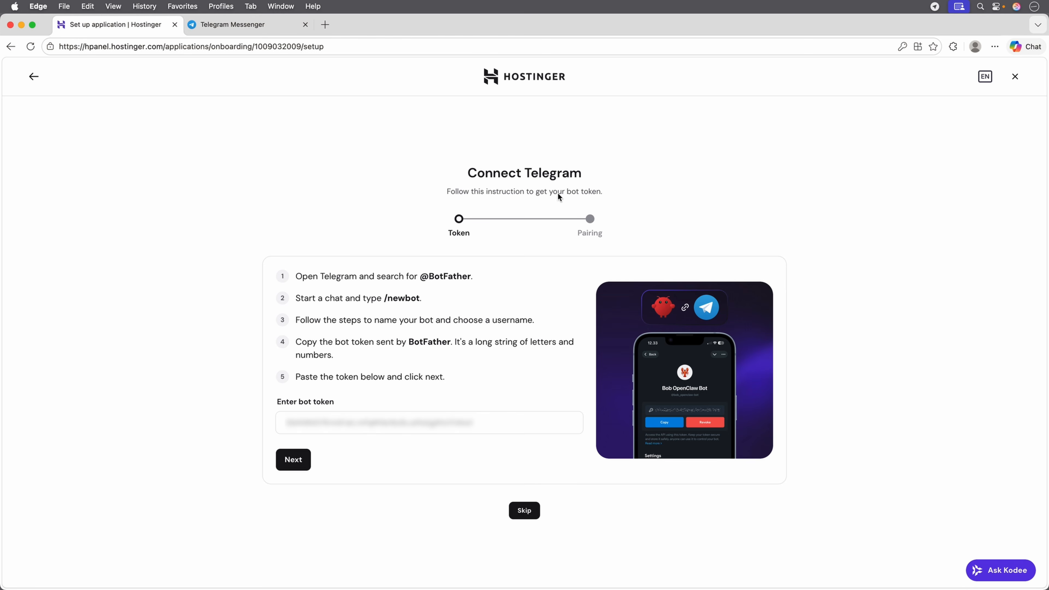
left_click(277, 26)
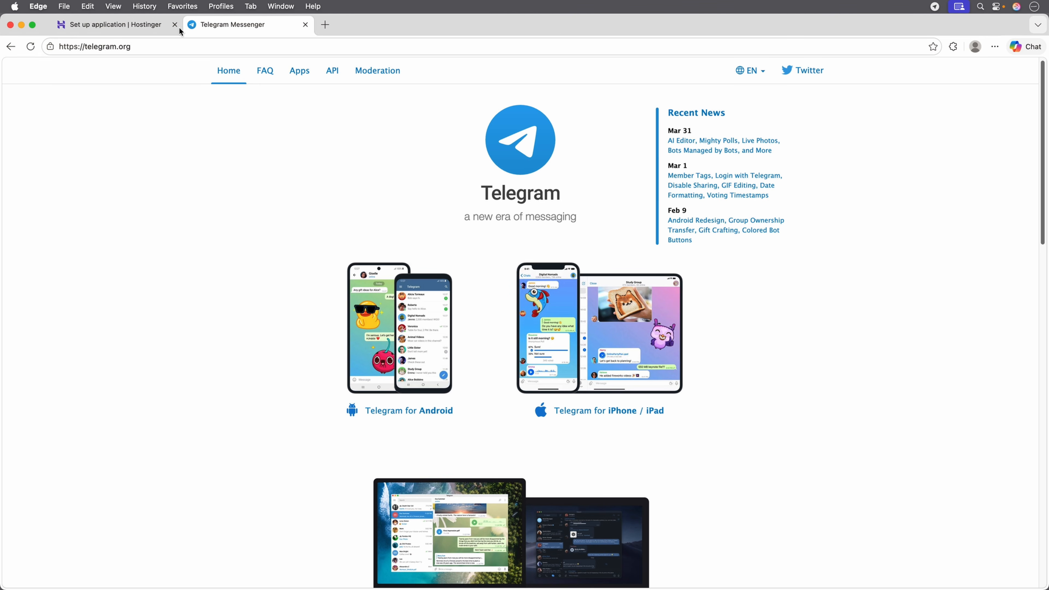
left_click(153, 25)
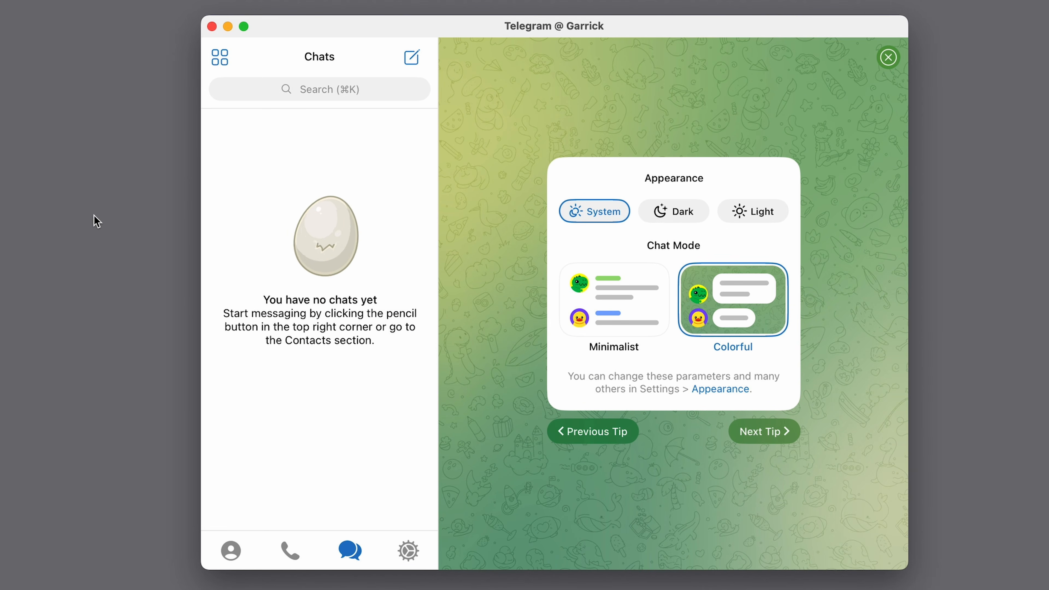
In the Telegram app, search for botfather and start a chat with the verified BotFather account.
left_click(308, 94)
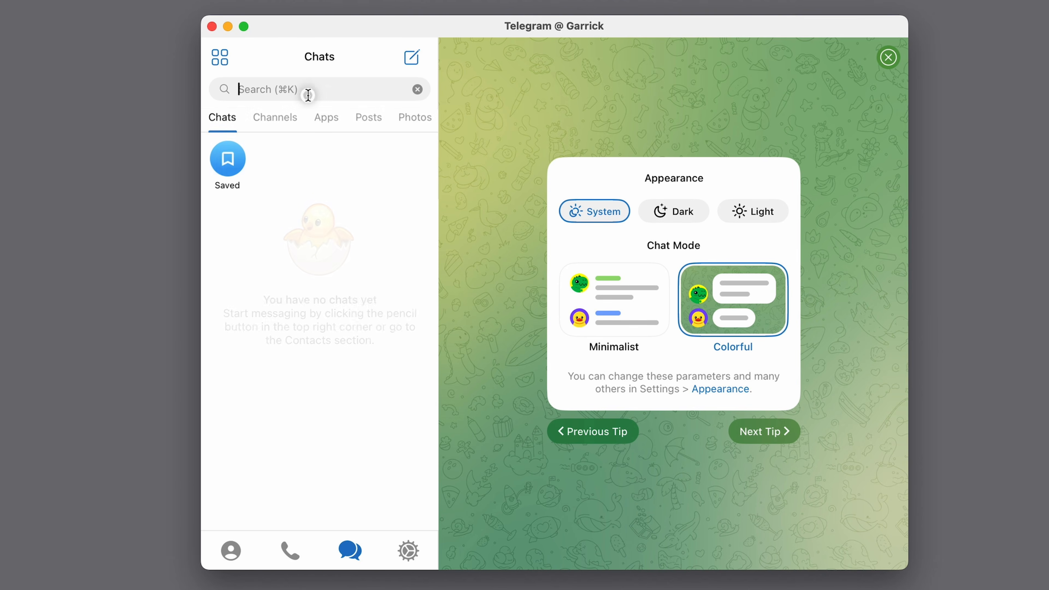
type("botfath")
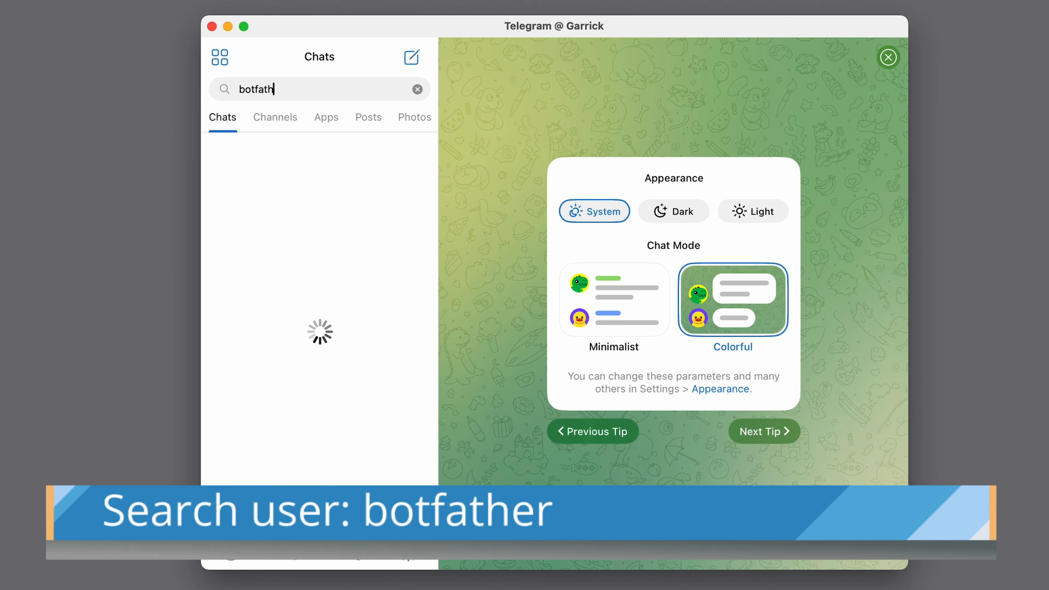
type("er")
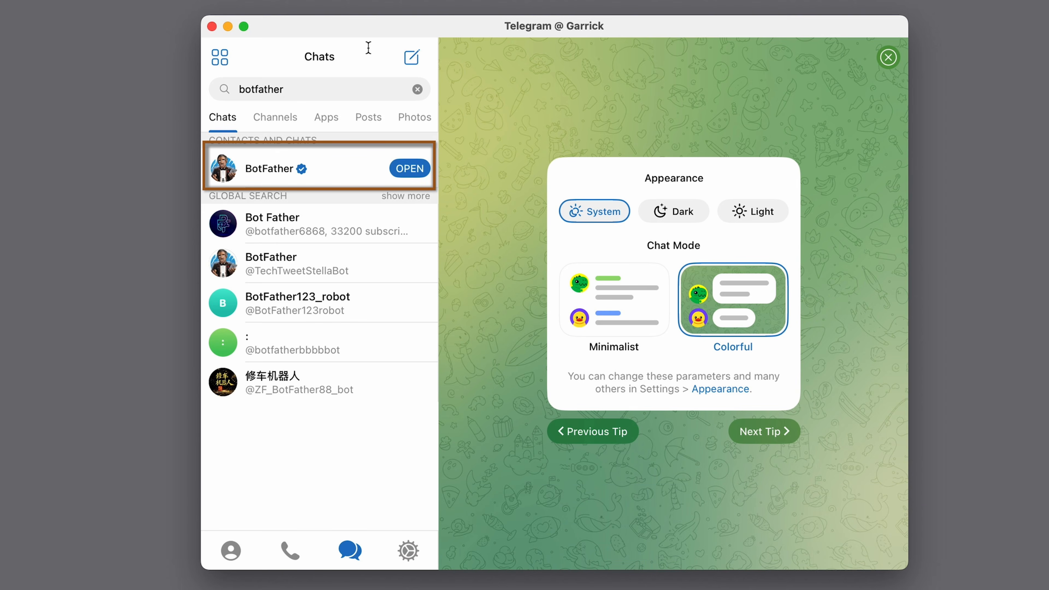
left_click(338, 173)
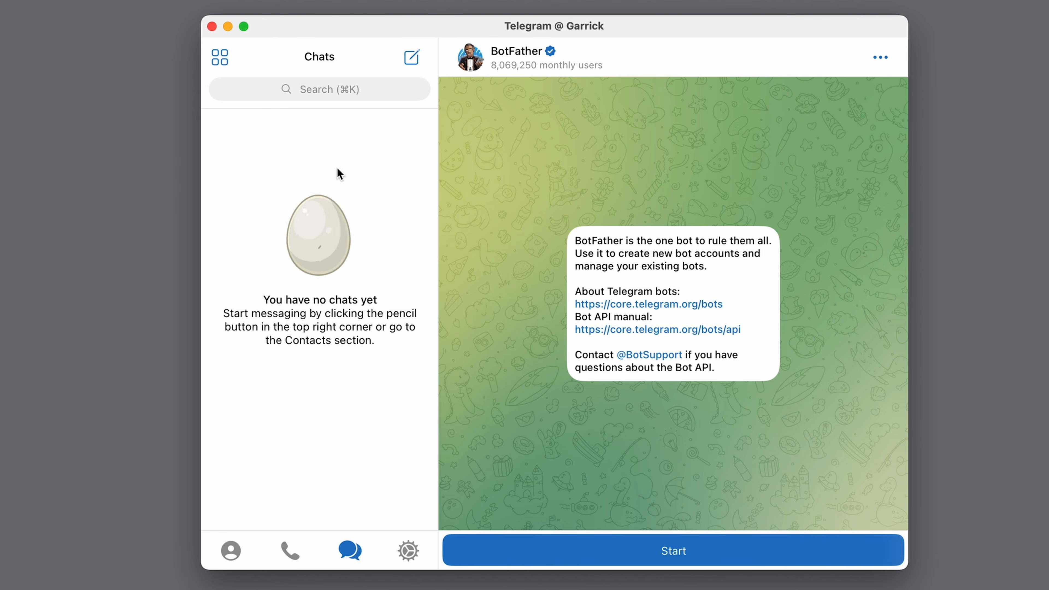
left_click(620, 553)
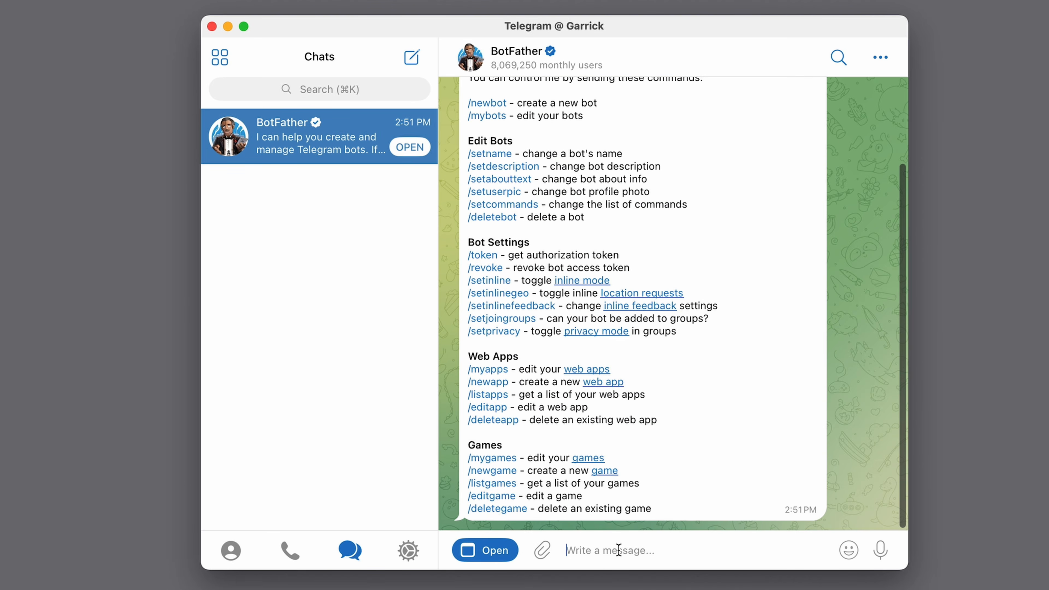
Request a new bot from BotFather with the /newbot command and name it Pinchy.
left_click(903, 360)
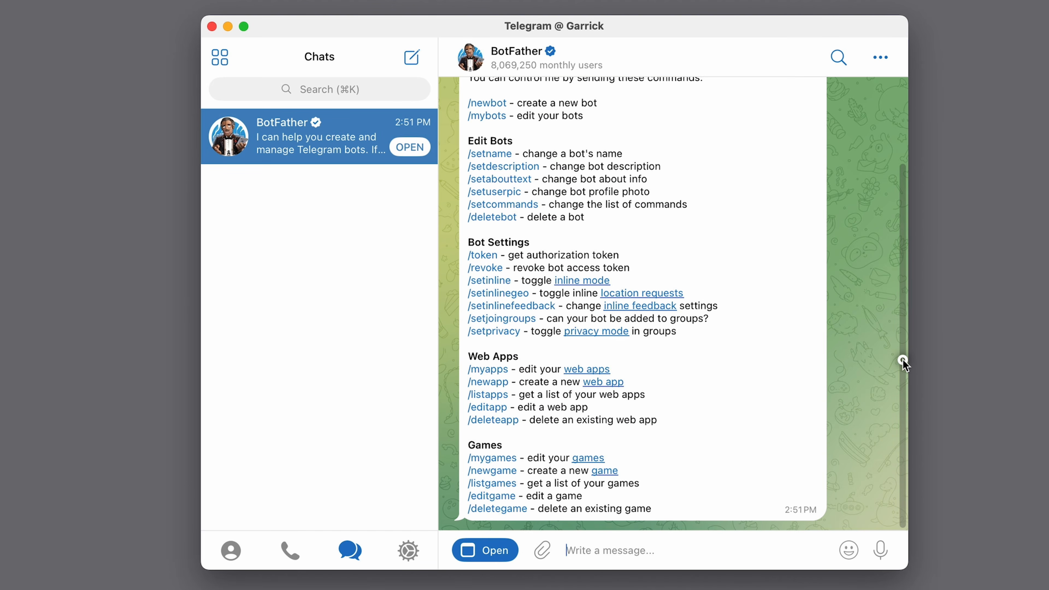
left_click_drag(903, 360, 906, 267)
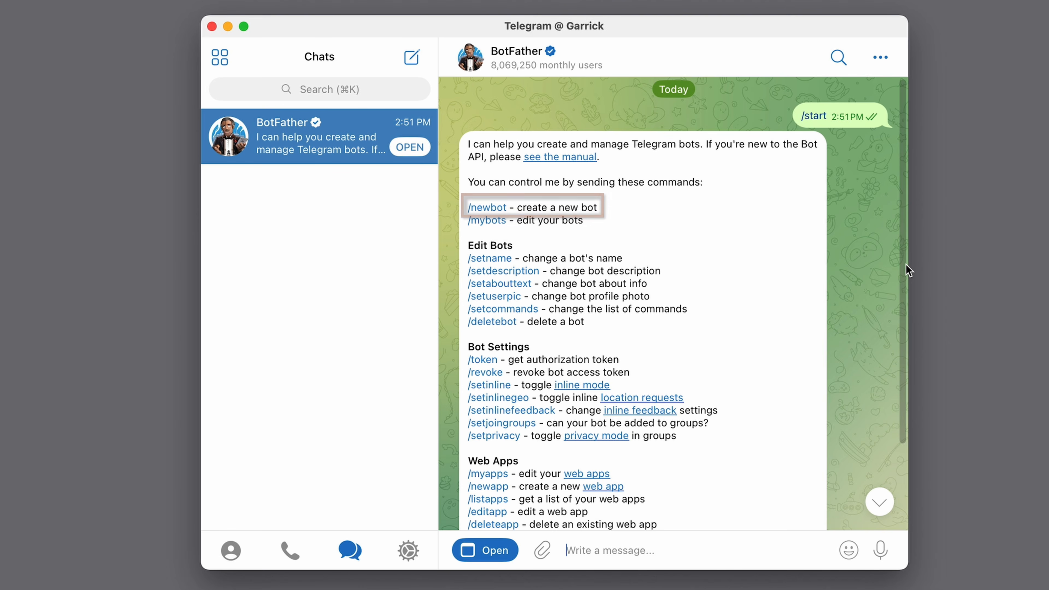
left_click(652, 551)
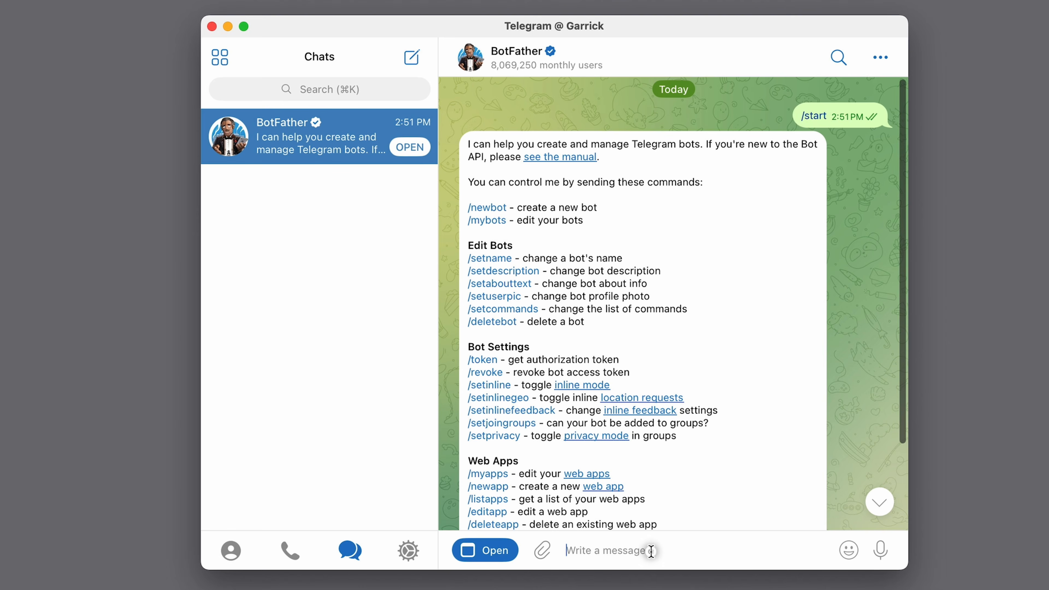
type("/newbot")
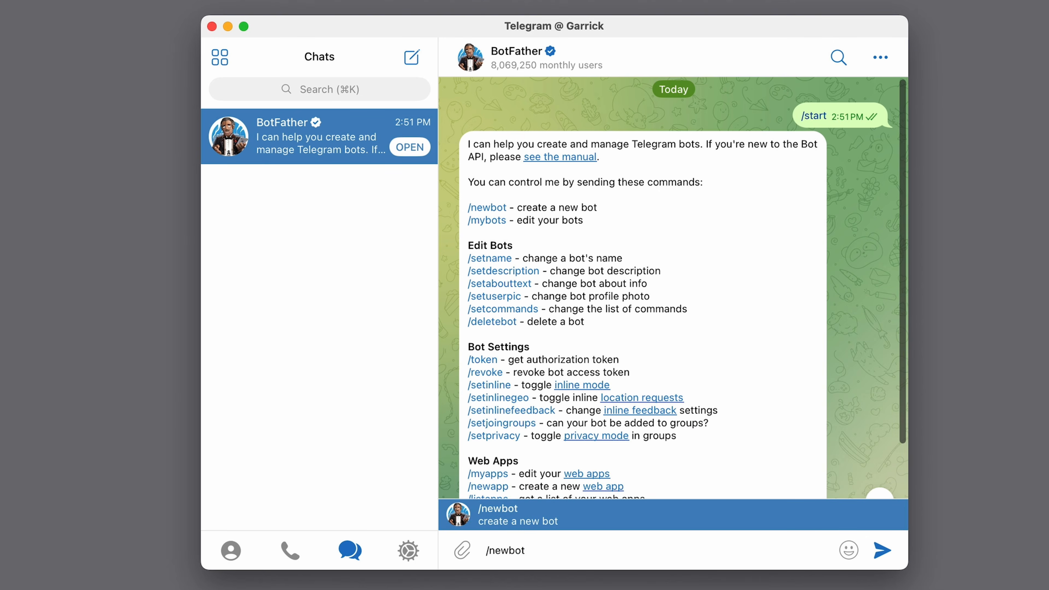
key("Return")
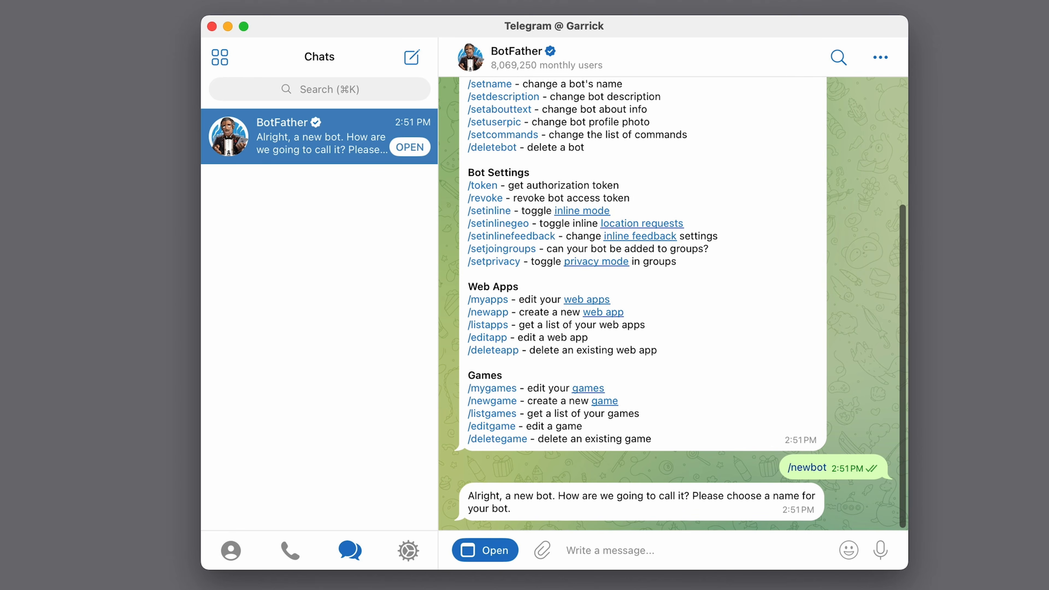
type("Pind")
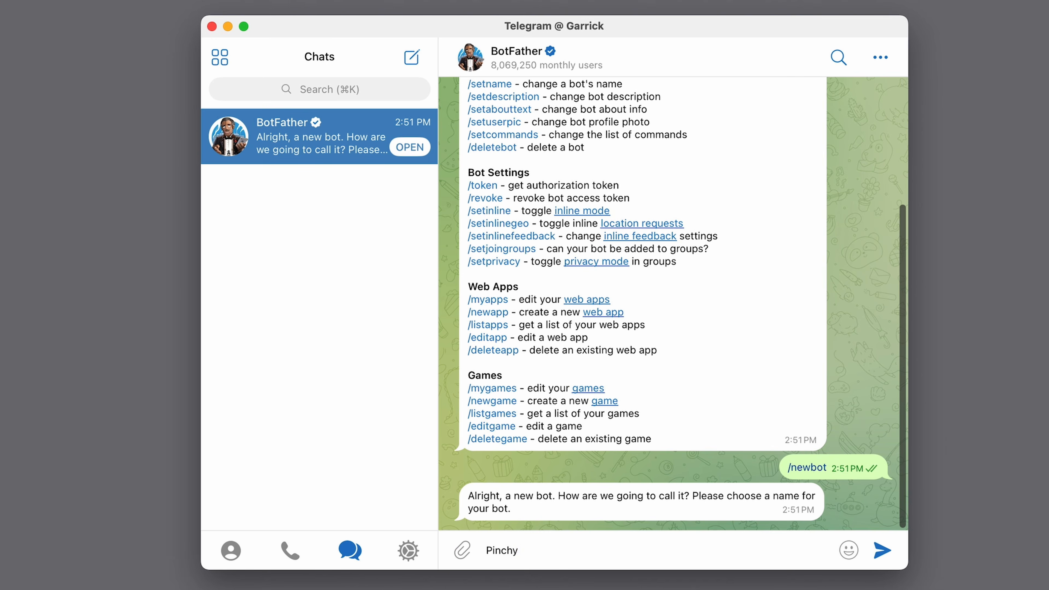
key("Return")
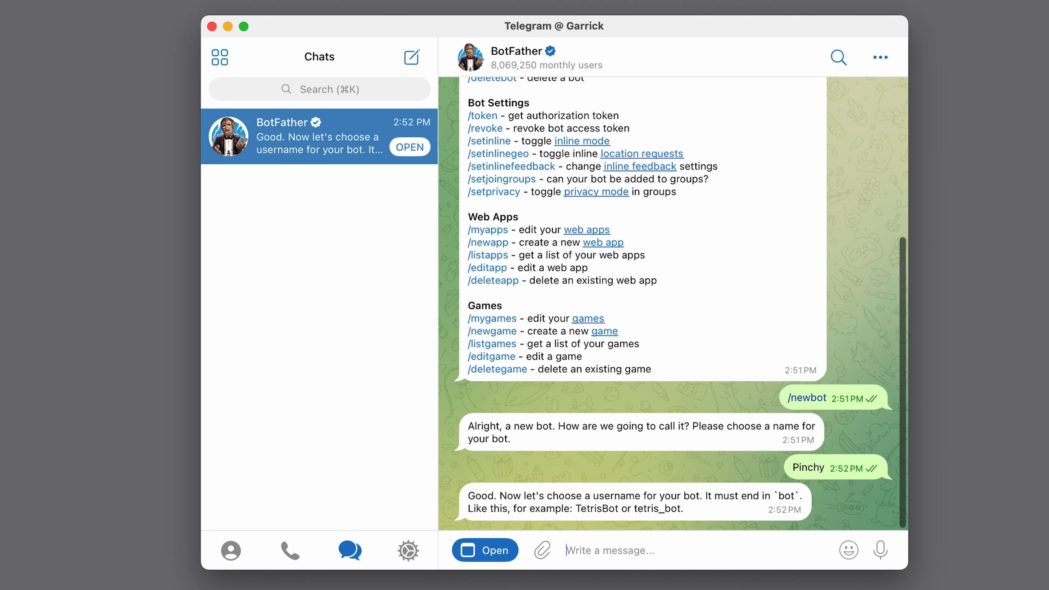
Try Pinchybot as the bot's username, and submit PinchyOPClawBot as the alternative.
type("Pinchybot")
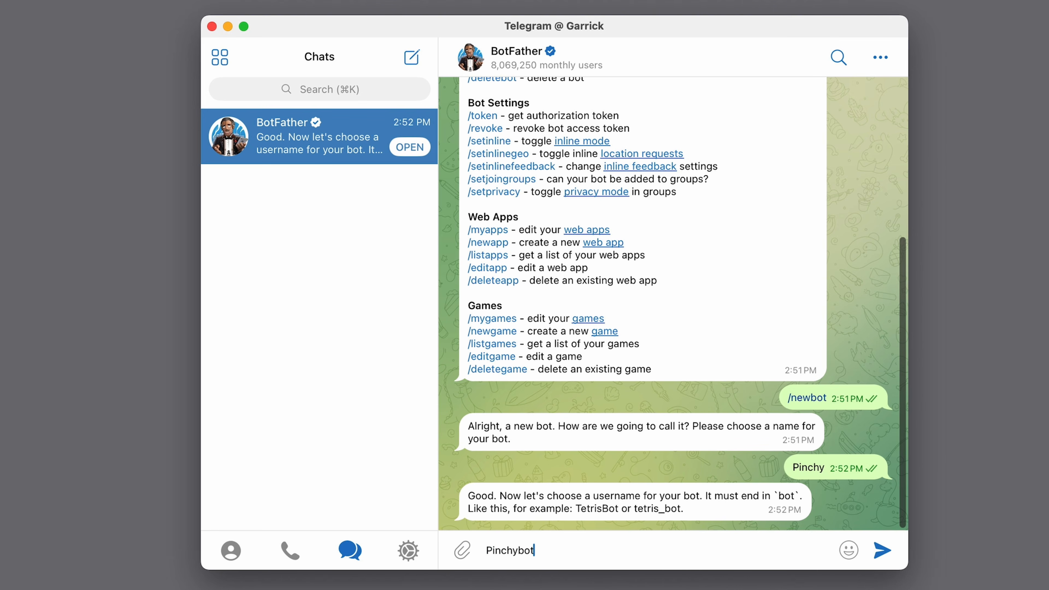
key("Return")
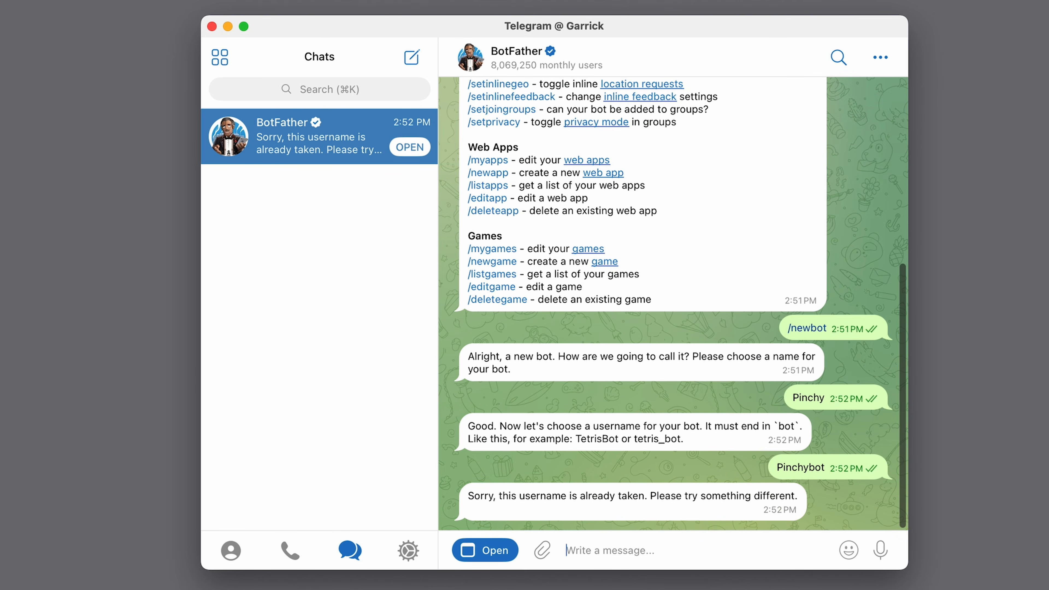
type("Pinchy")
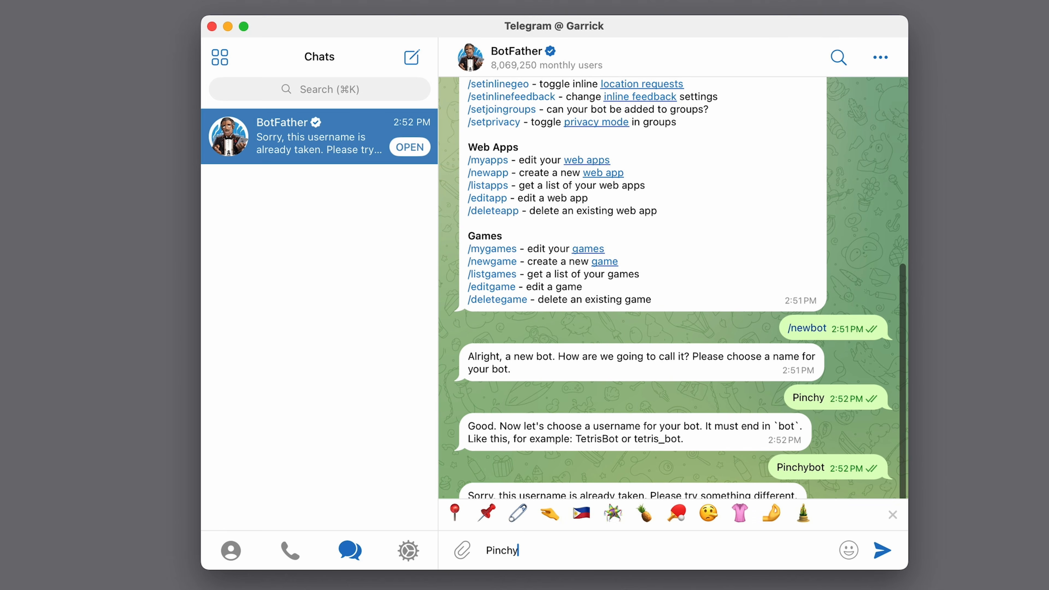
type("OPClawBot")
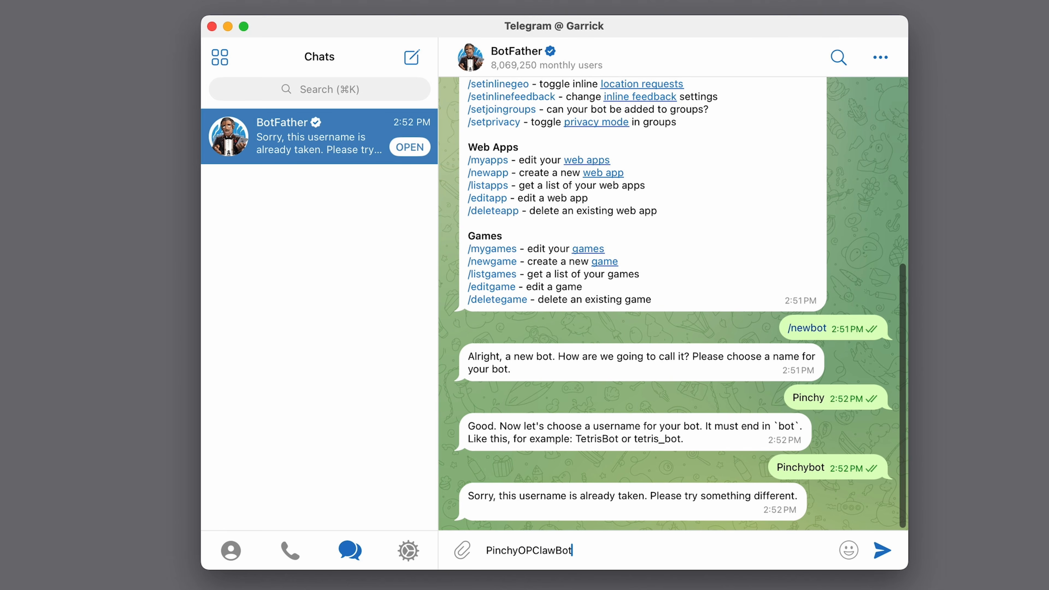
key("Return")
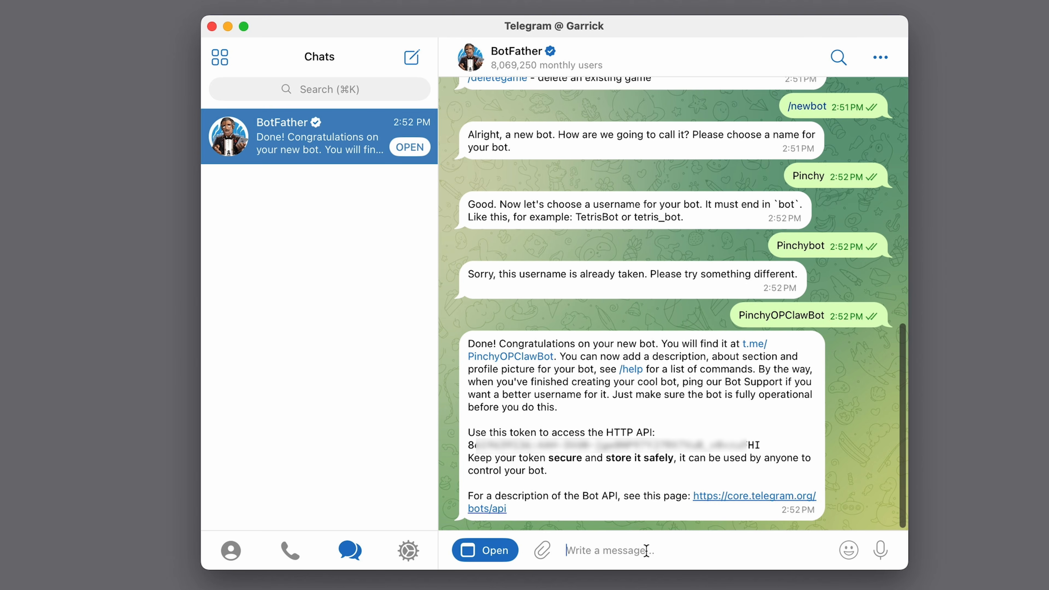
Copy the bot token from BotFather's message, paste it into the bot token field in the Hostinger setup in Edge, and submit it.
double_click(760, 442)
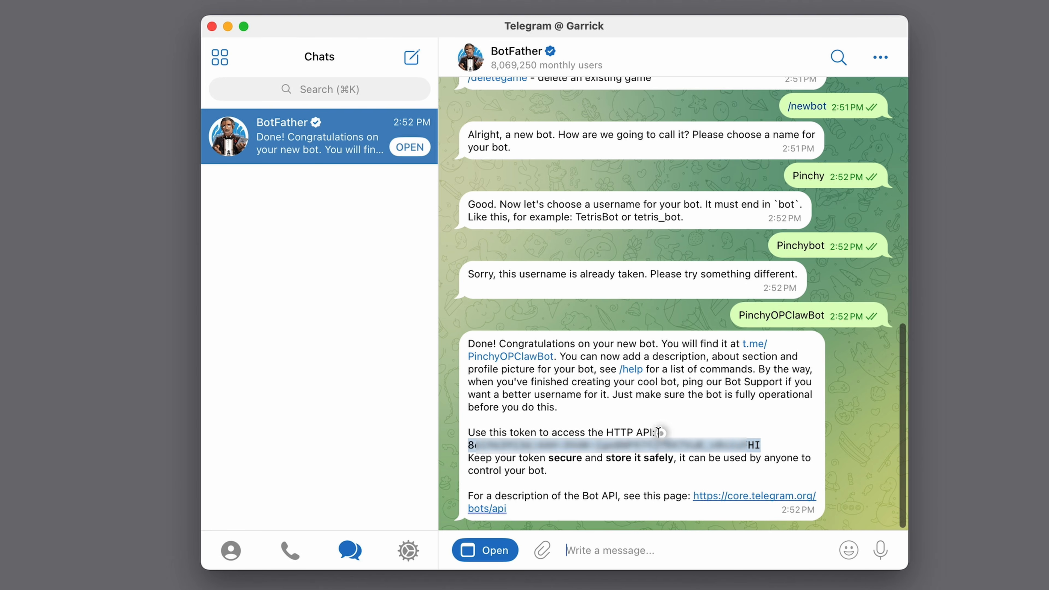
right_click(476, 450)
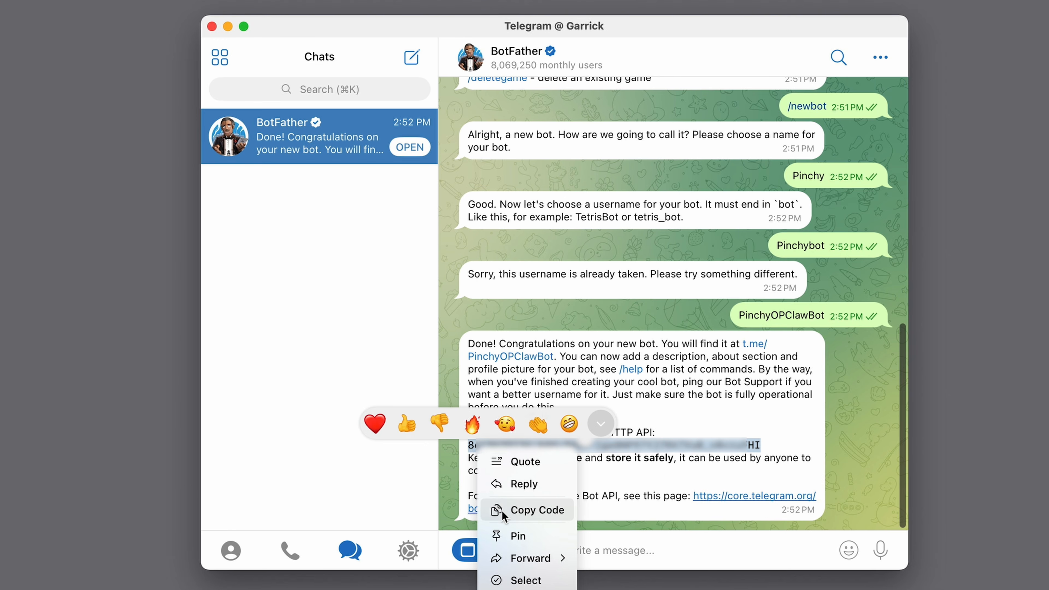
left_click(556, 511)
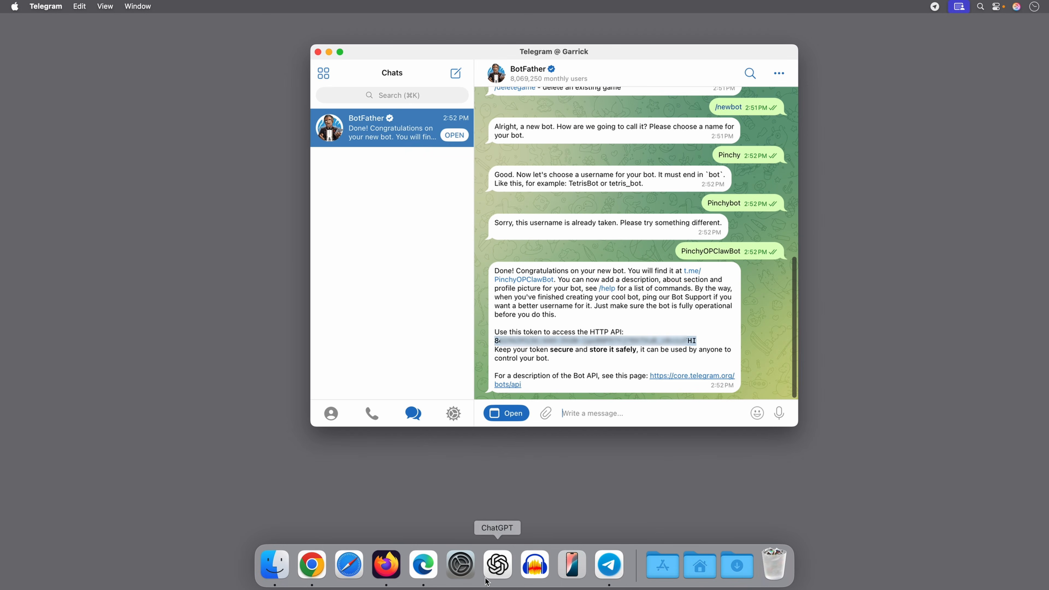
left_click(424, 565)
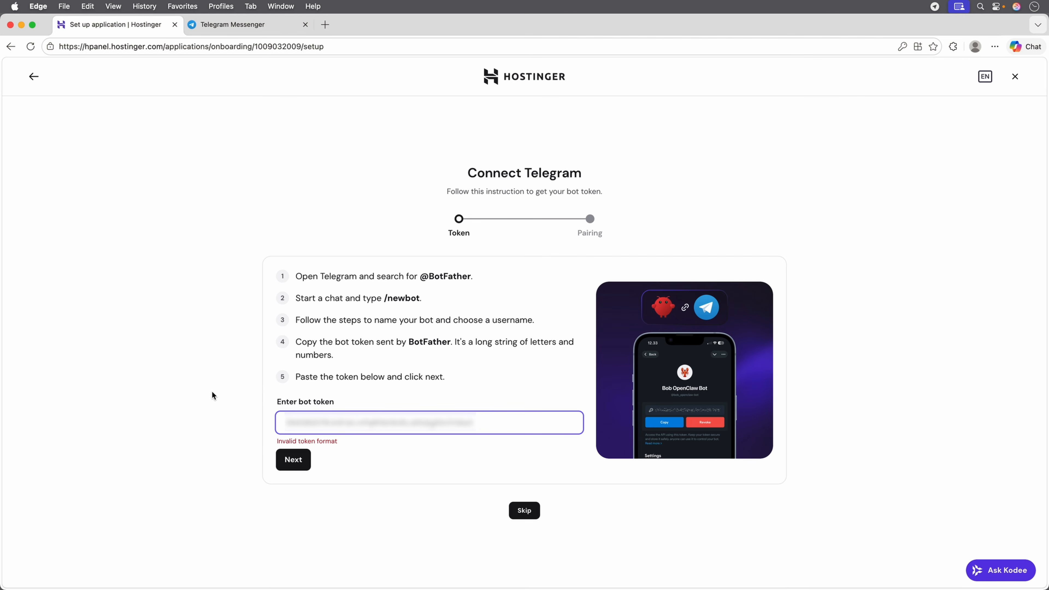
key("super+a")
key("super+v")
left_click(294, 462)
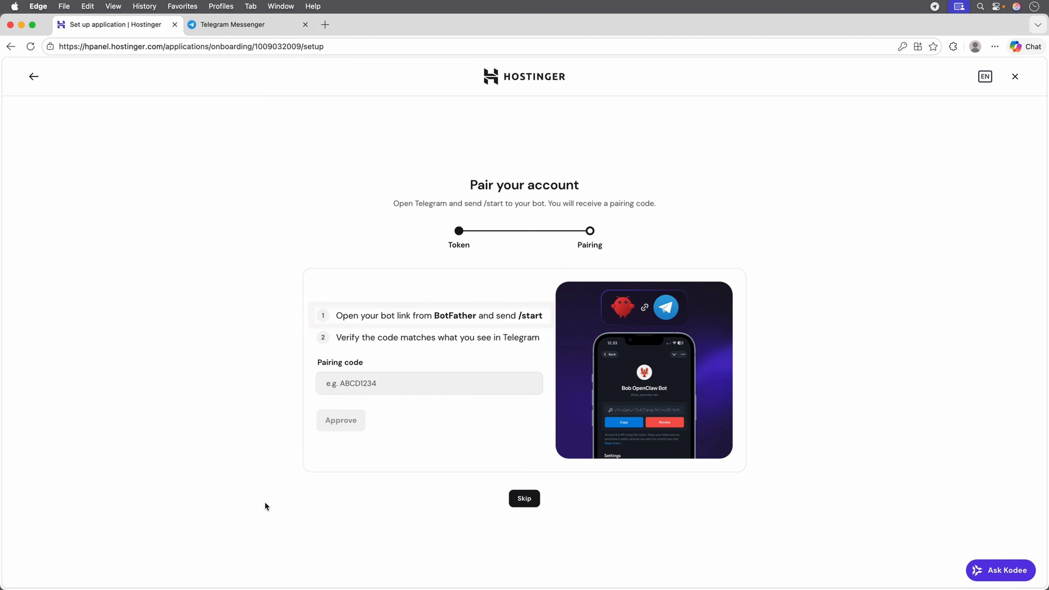
Switch back to Telegram and send /start in the BotFather chat.
key("super+Tab")
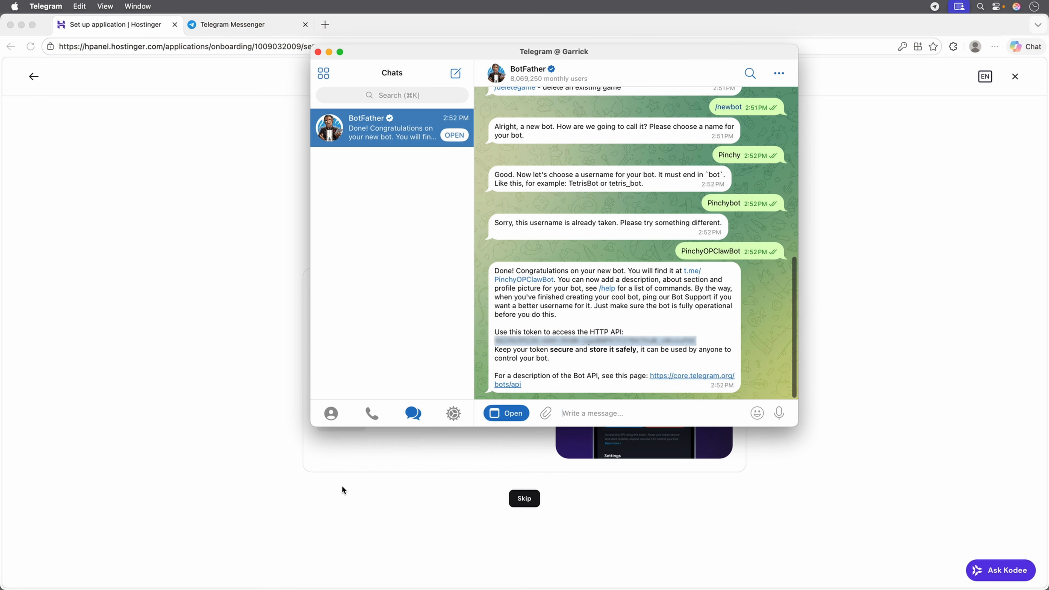
left_click(597, 413)
type("/start")
key("Return")
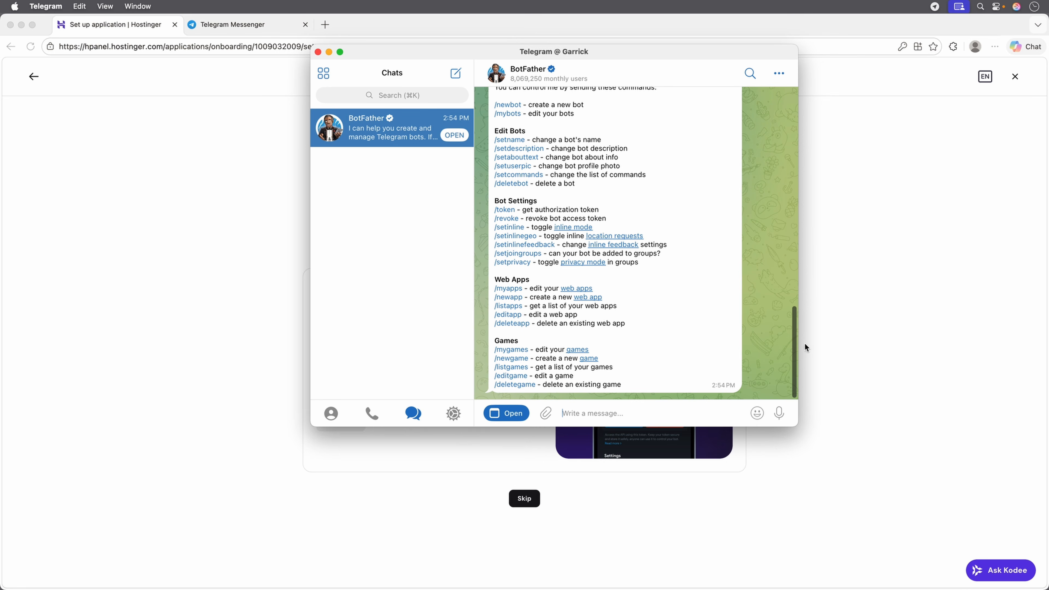
Open the Pinchy bot's chat through its t.me link in BotFather's creation message and start the bot.
left_click_drag(796, 341, 804, 265)
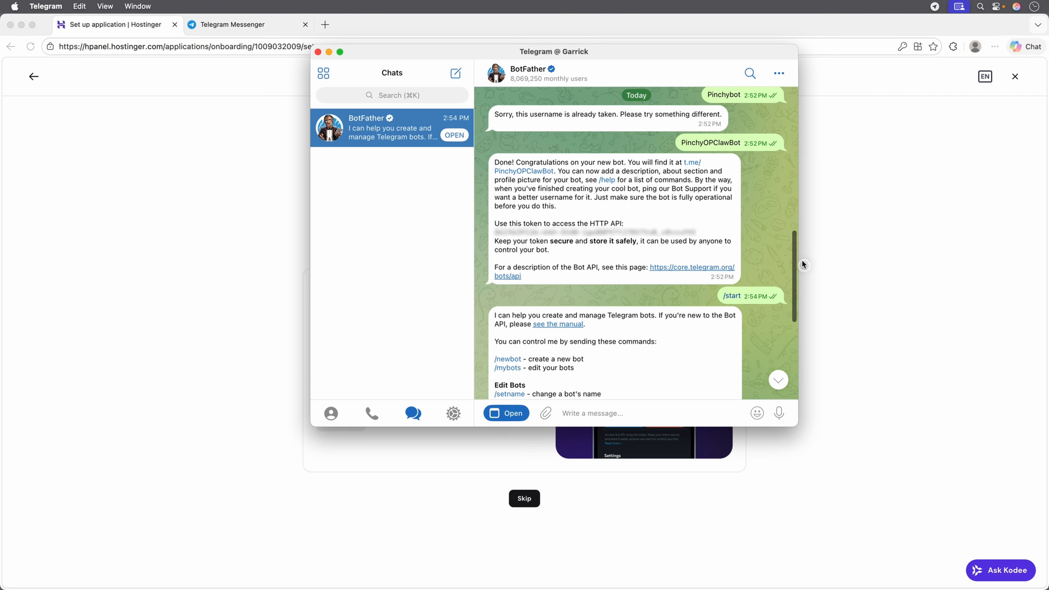
left_click(522, 173)
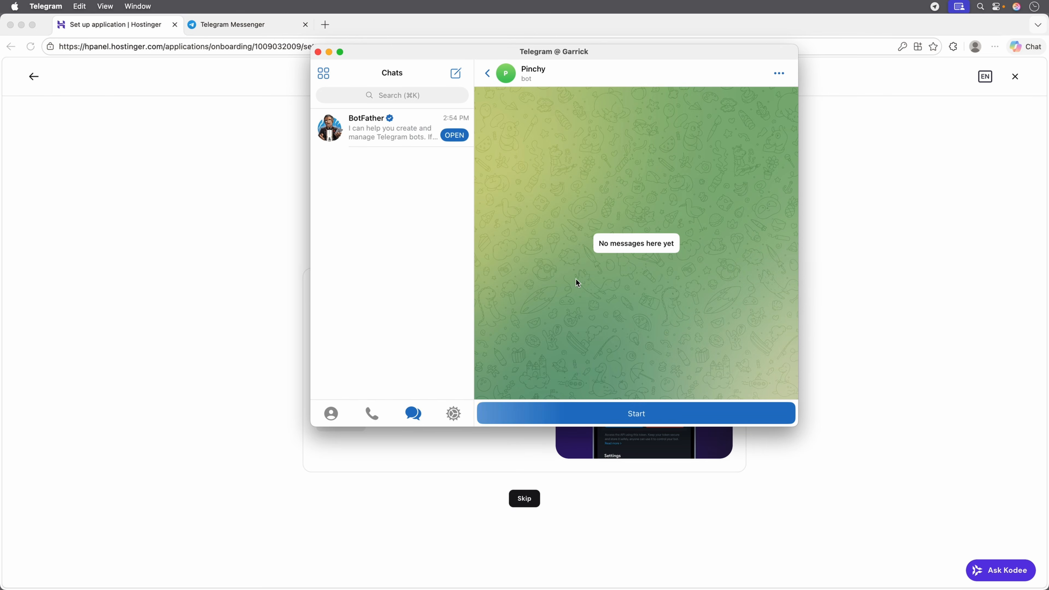
left_click(650, 410)
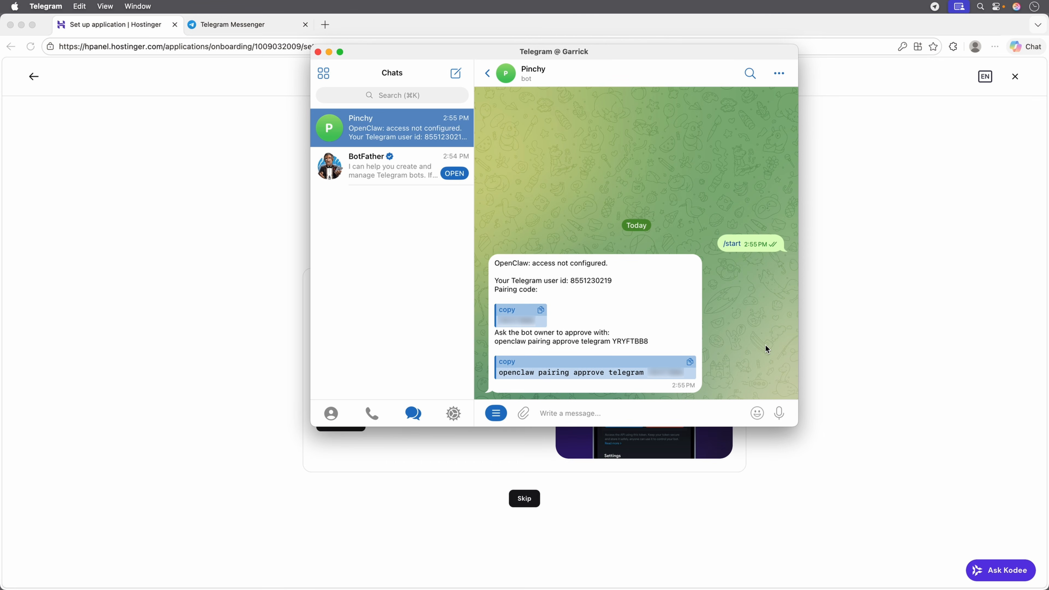
Copy the pairing code from the Pinchy bot's message, paste it into the pairing code field in the Hostinger setup in Edge, and approve it.
left_click(540, 311)
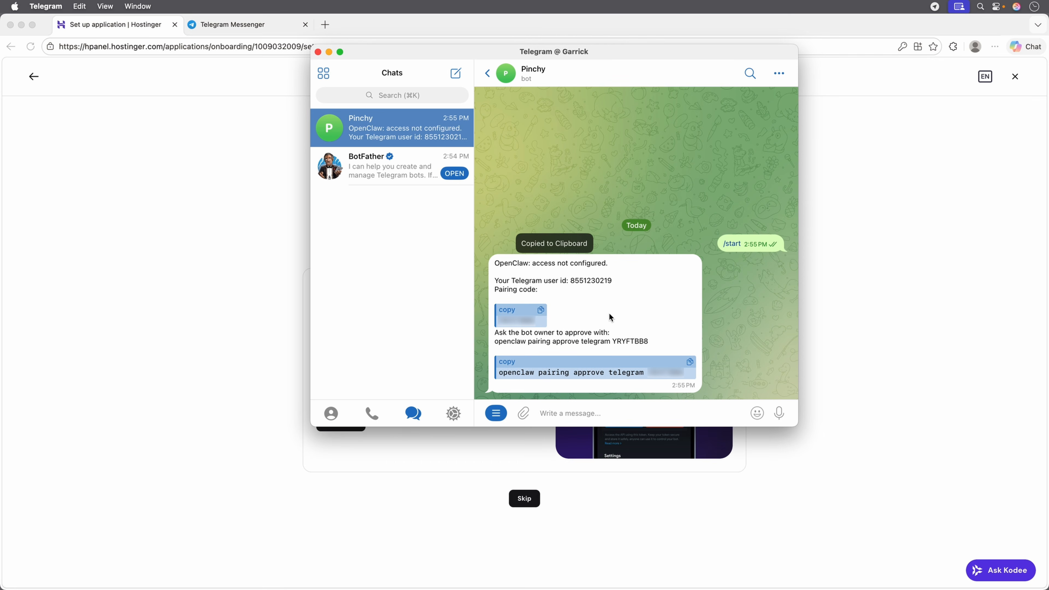
left_click(256, 316)
key("super+v")
left_click(381, 389)
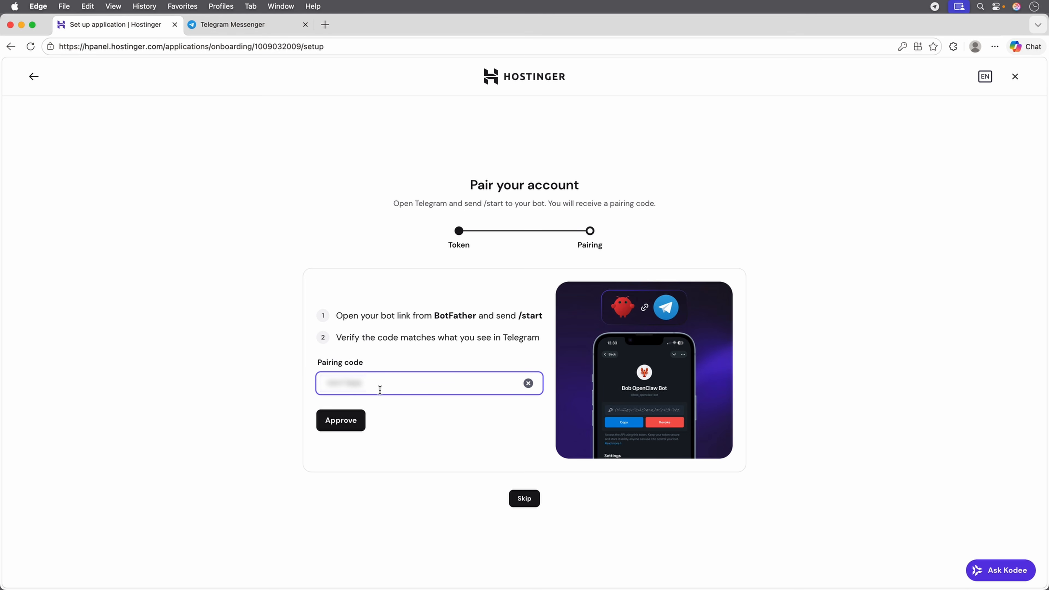
left_click_drag(380, 388, 309, 372)
key("super+v")
left_click(349, 424)
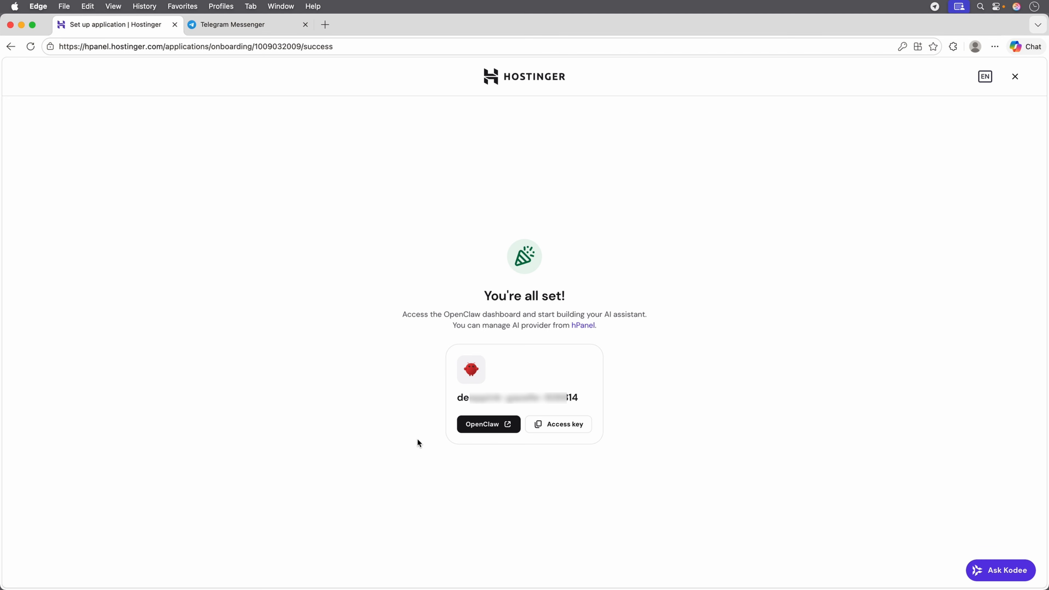
Copy the OpenClaw access key from the setup completion page and open the OpenClaw dashboard.
left_click(571, 429)
left_click(489, 425)
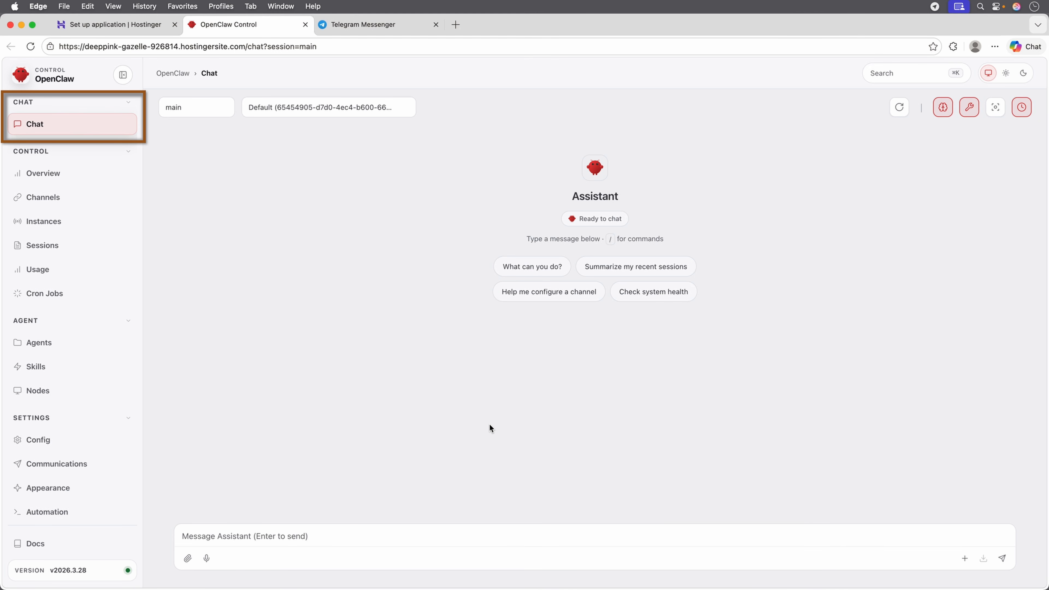
Send "Hello" and "I'm testing that the chat is working." to the assistant in the OpenClaw chat.
left_click(259, 534)
type("Hello")
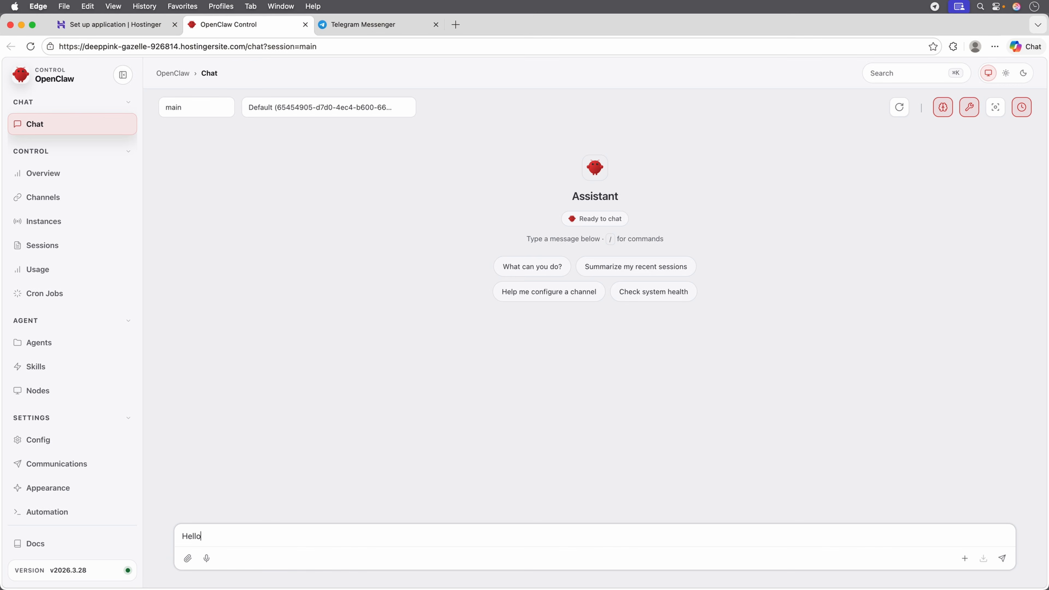
key("Return")
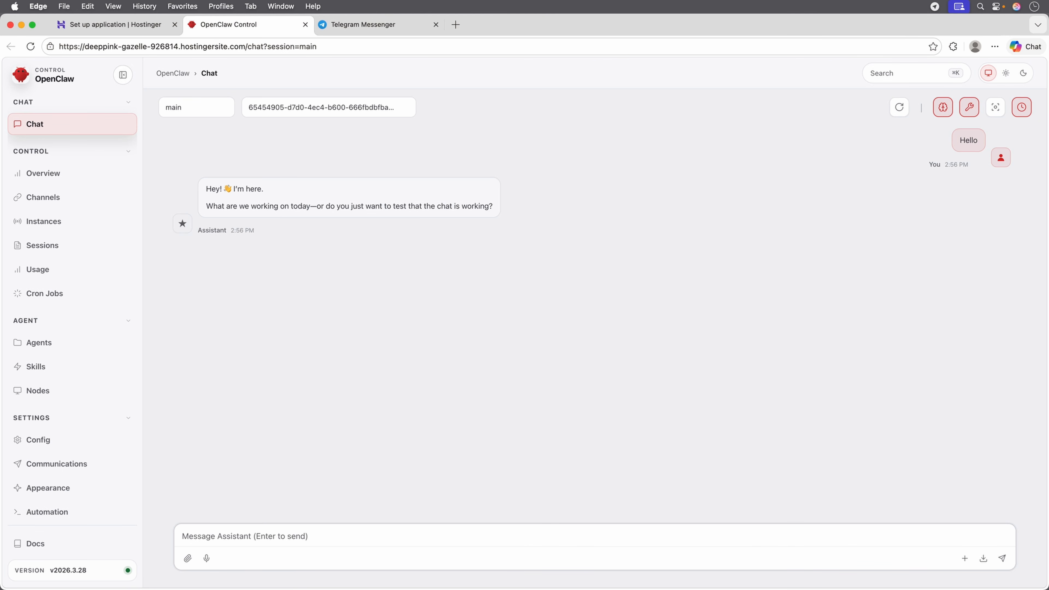
type("I'm testing that the chat")
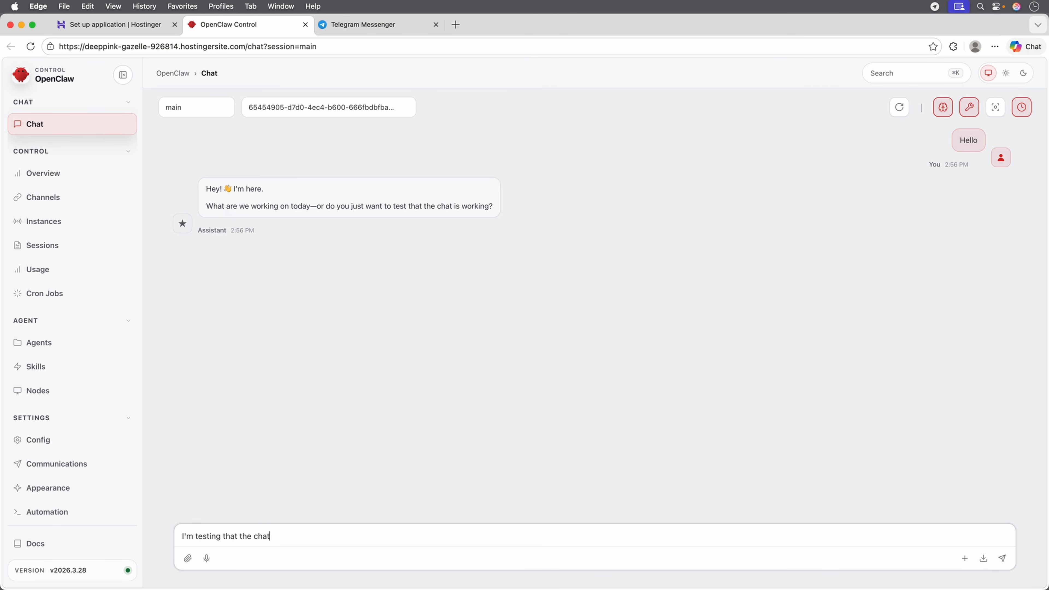
type(" is working.")
key("Return")
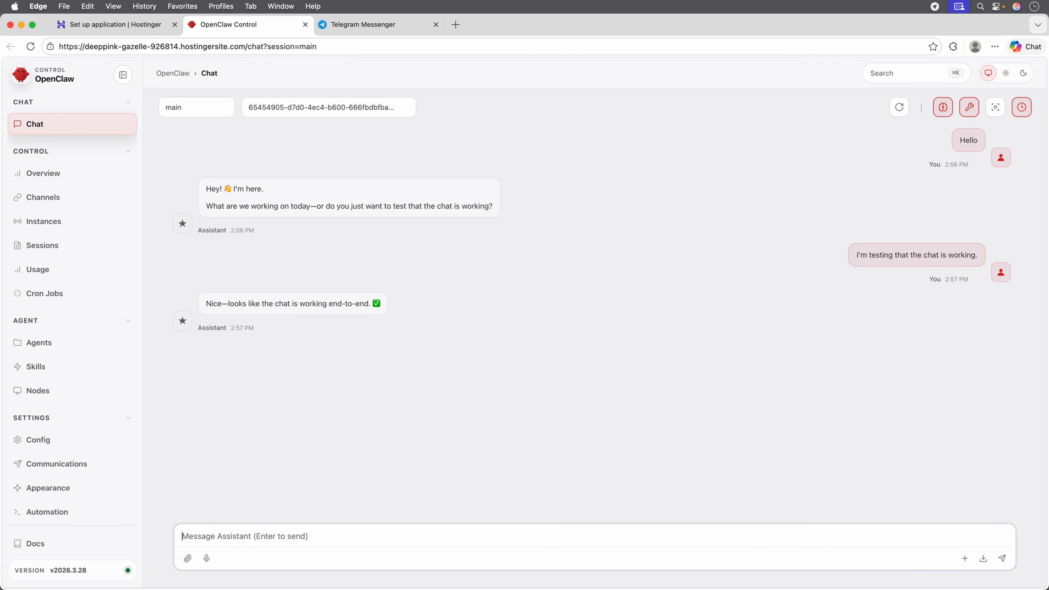
Ask the assistant "What is your name?", and reply that its name is Pinchy along with the account owner's first name.
type("What is your name?")
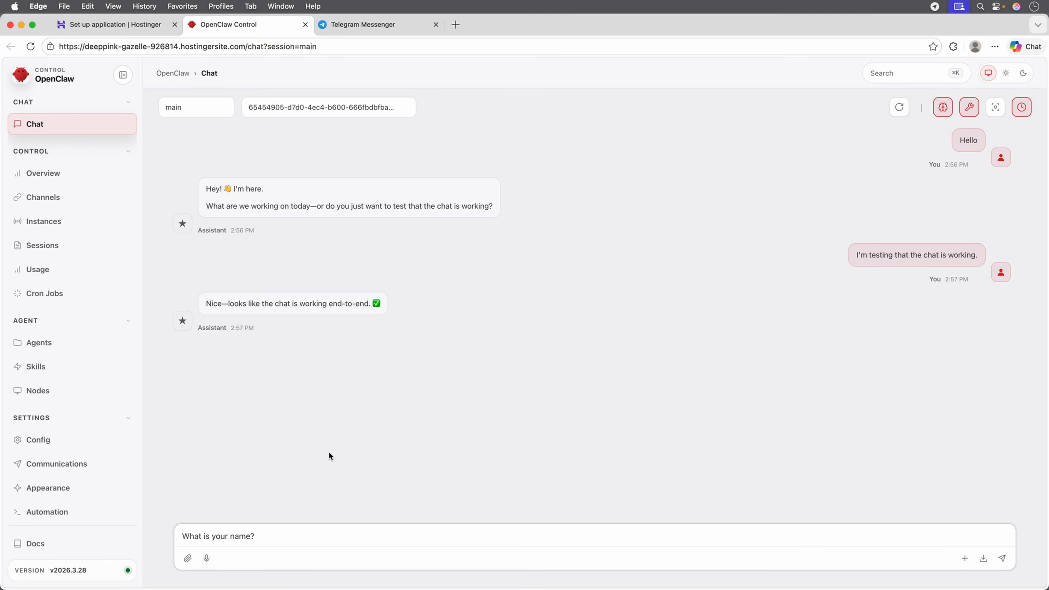
key("Return")
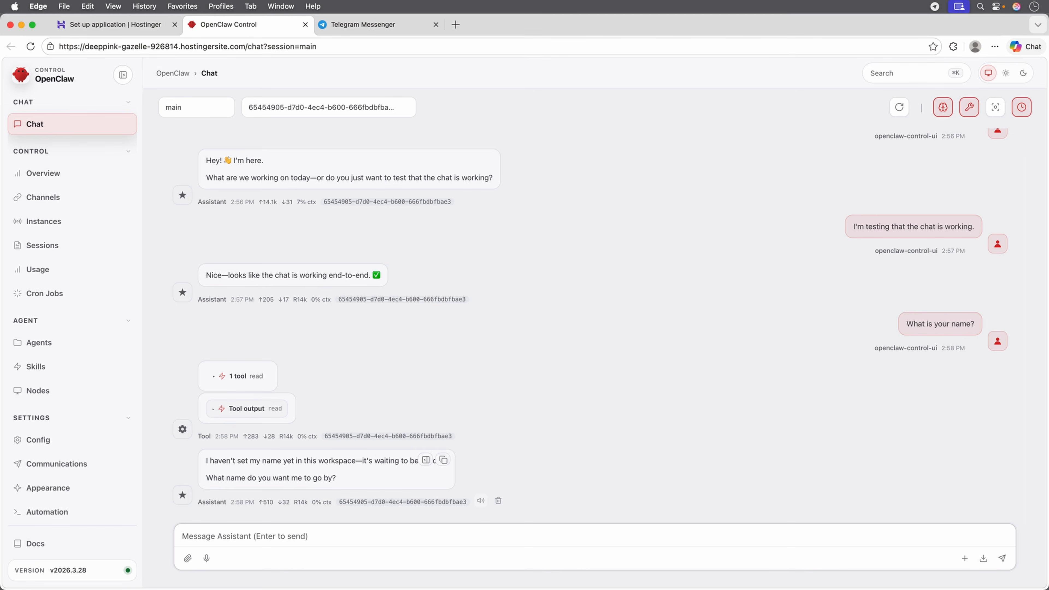
type("Your name is Pinchy. My name is Garrick")
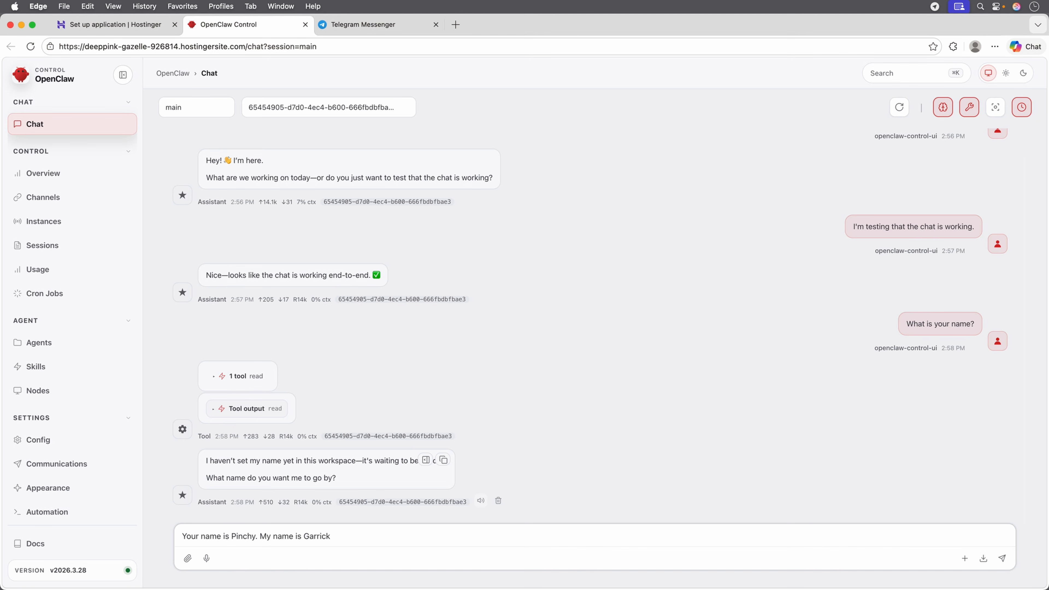
key("Return")
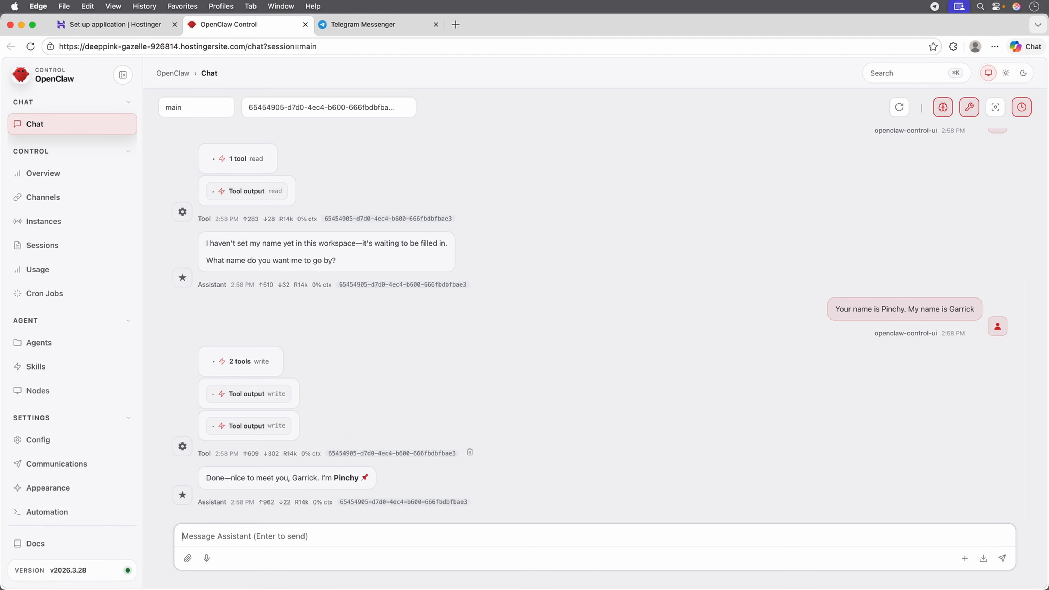
Switch to Telegram and send "What is your name?" in the Pinchy bot's chat.
key("super+Tab")
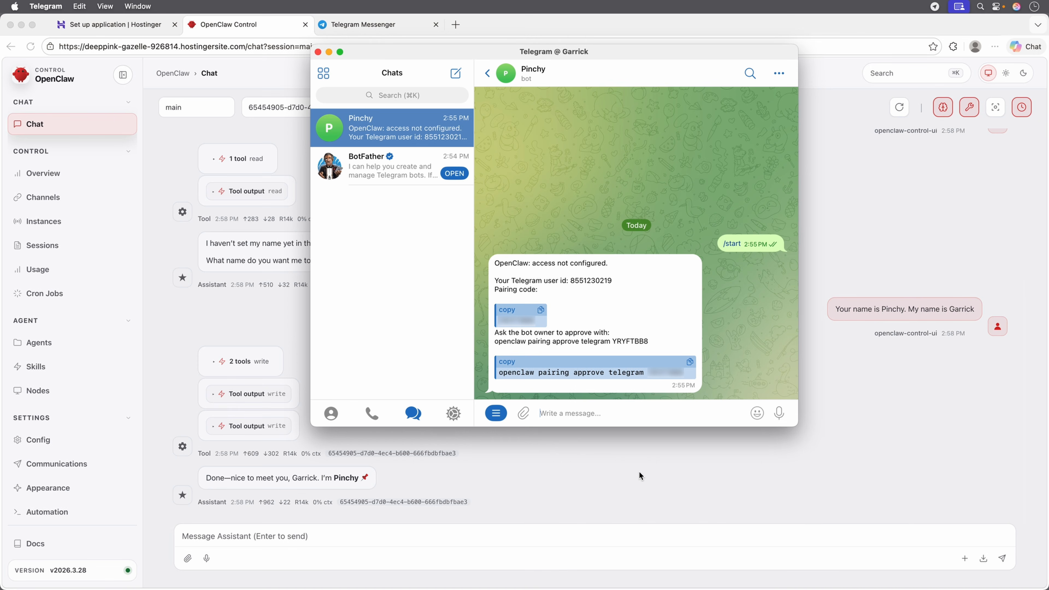
type("What")
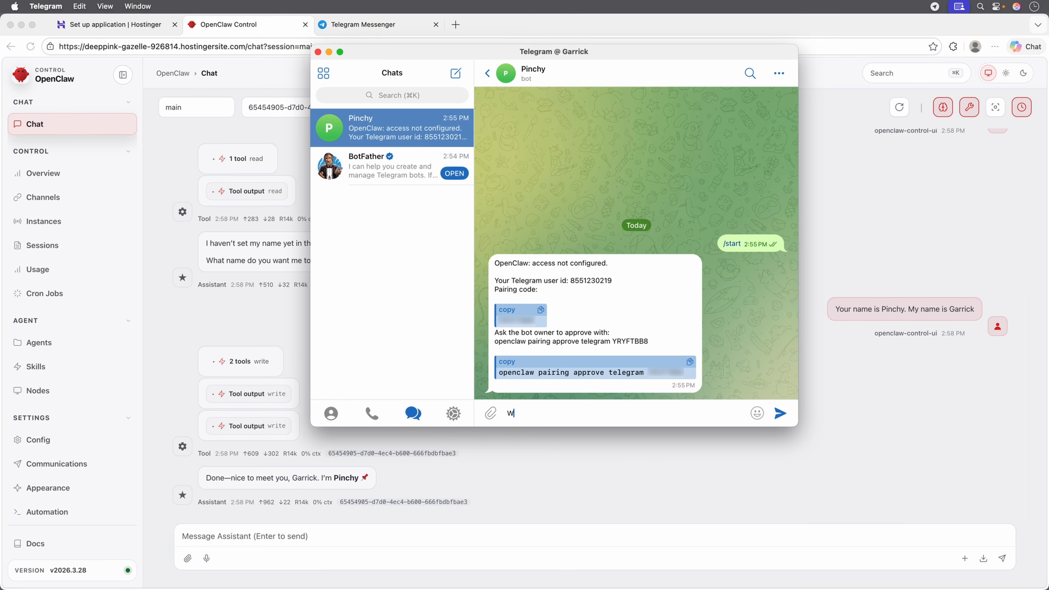
type(" is your name?")
key("Return")
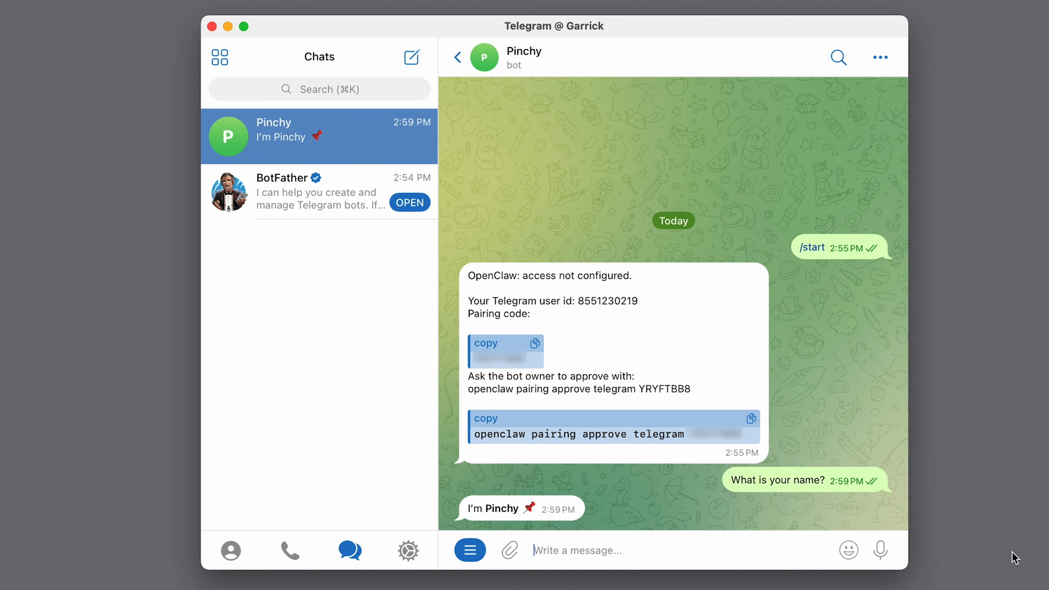
Ask Pinchy to search reliable and trusted tech news websites and summarize the most important AI headlines in the past 24 hours.
key("super+v")
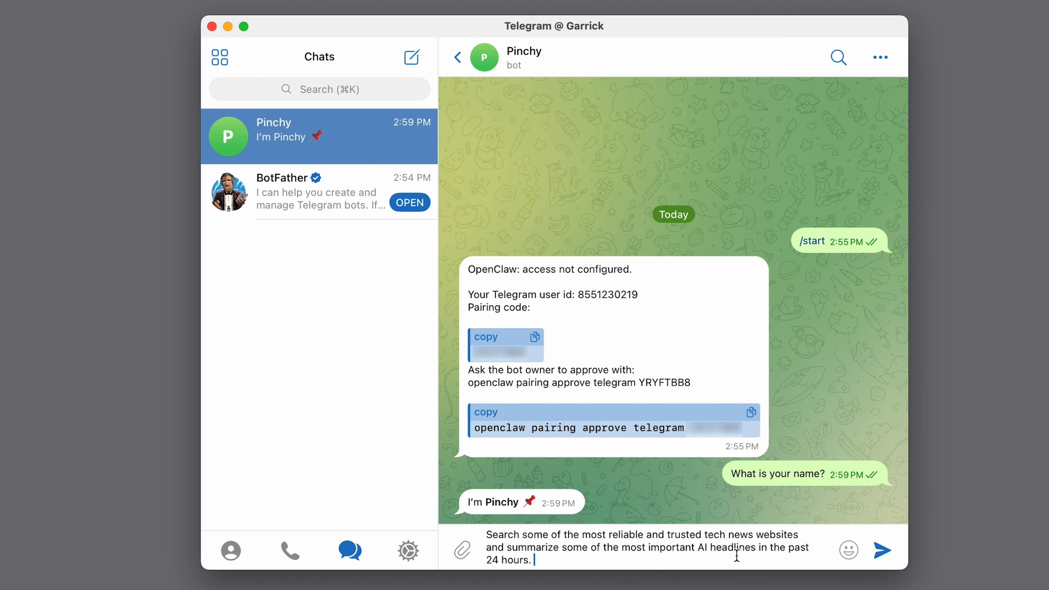
key("Return")
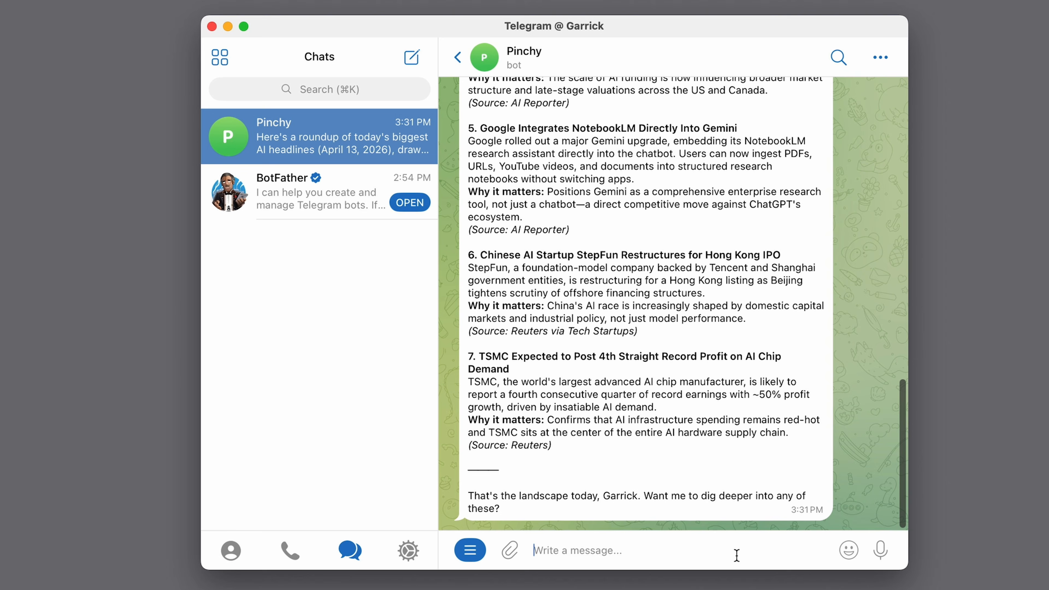
type("Monitor the ")
type("YouTube")
type(" chann")
type("morning at 8am")
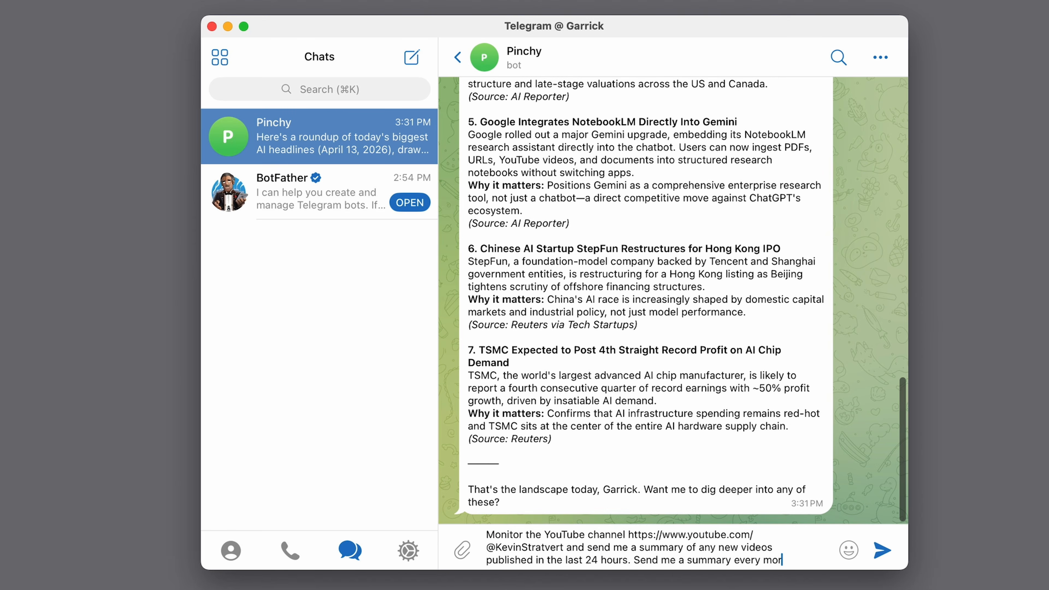
type(" ET.")
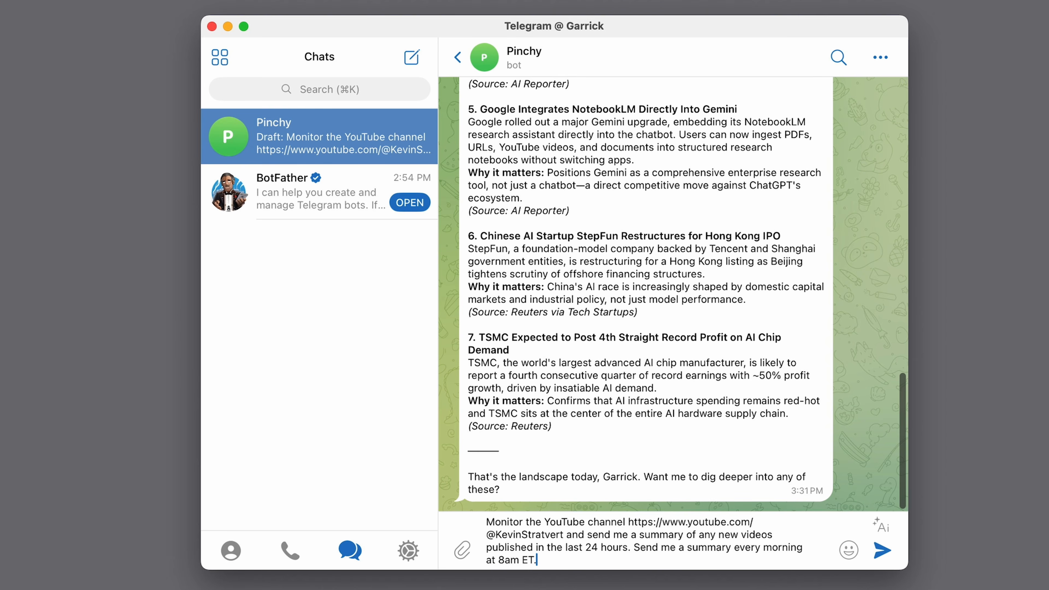
key("Return")
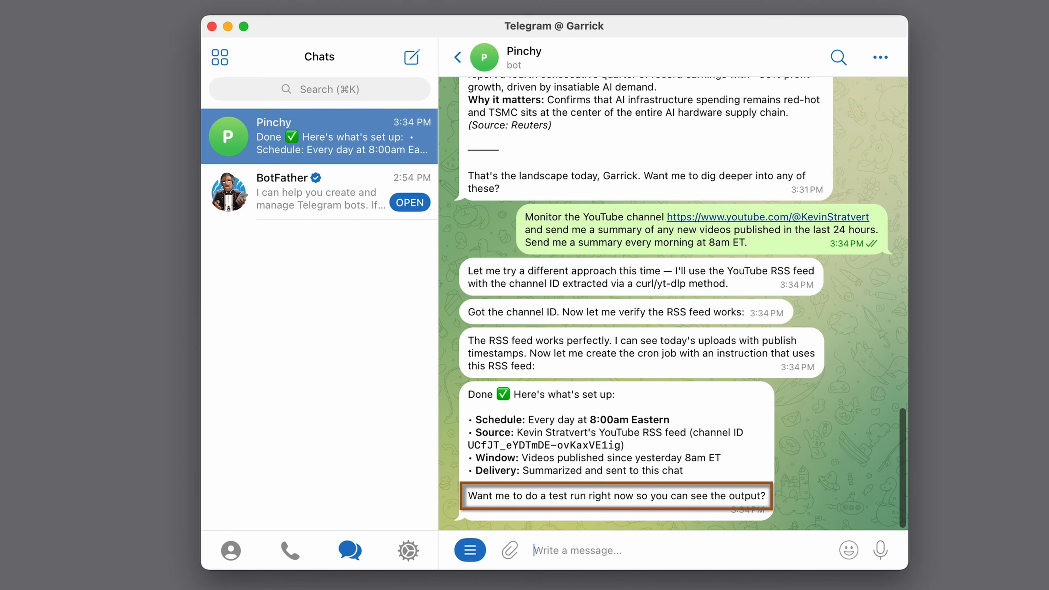
Answer "Yes" to Pinchy's offer of a test run and read through the video summary it sends.
type("Yes")
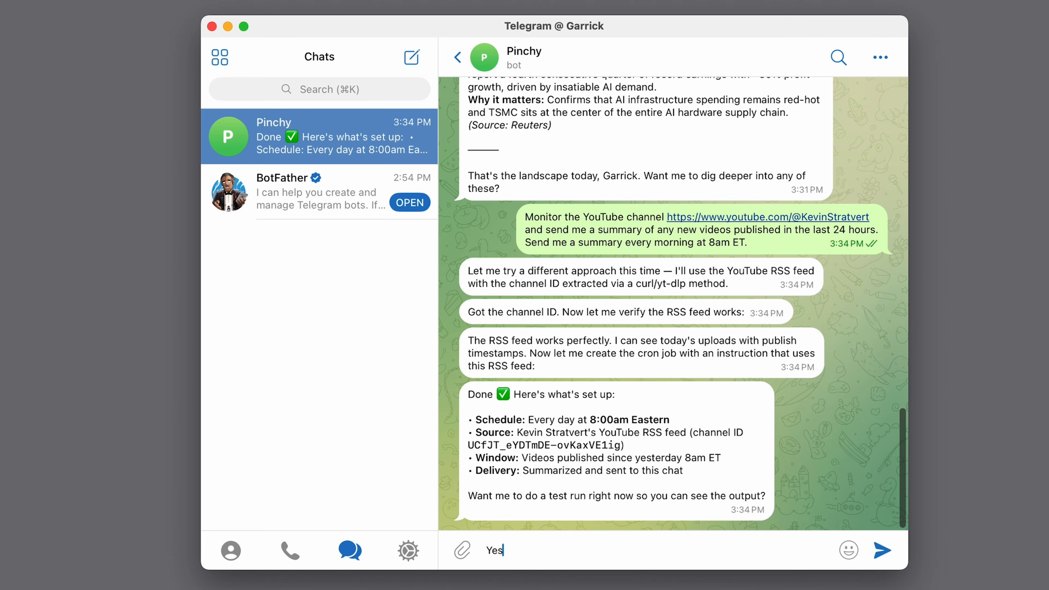
key("Return")
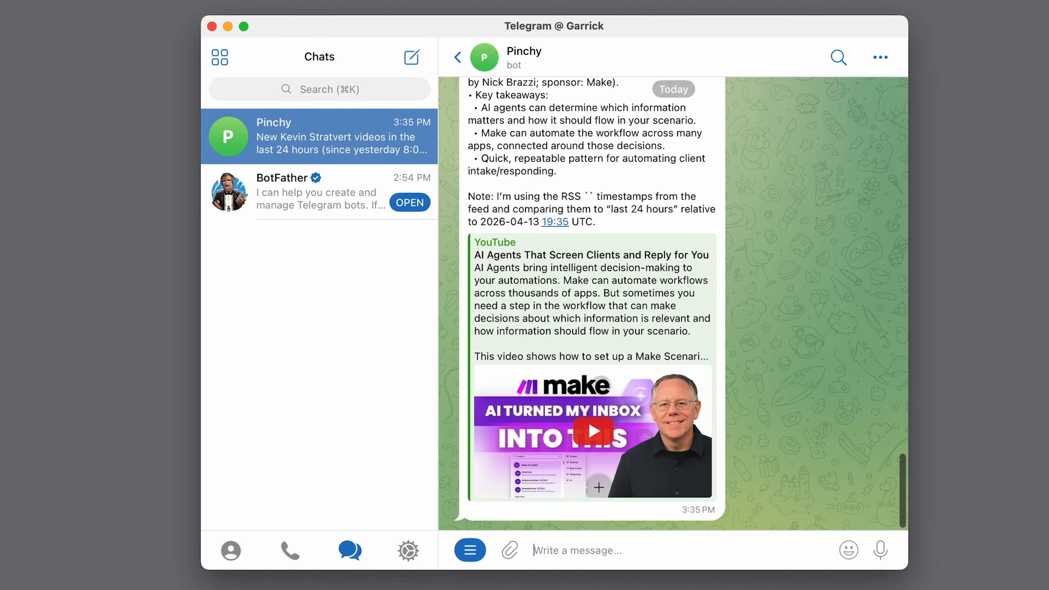
left_click_drag(897, 480, 888, 387)
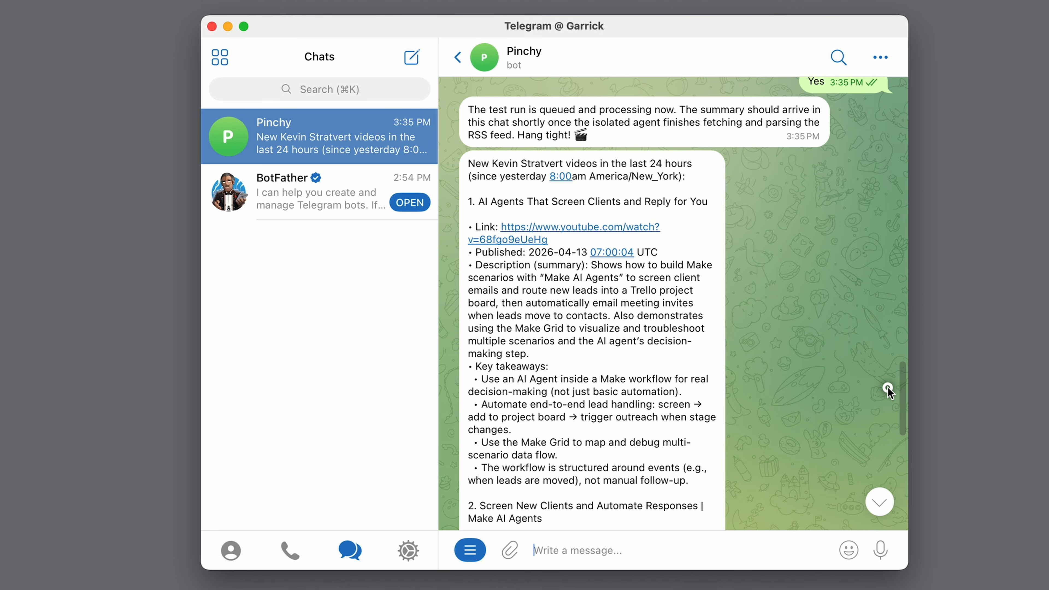
left_click_drag(888, 387, 907, 451)
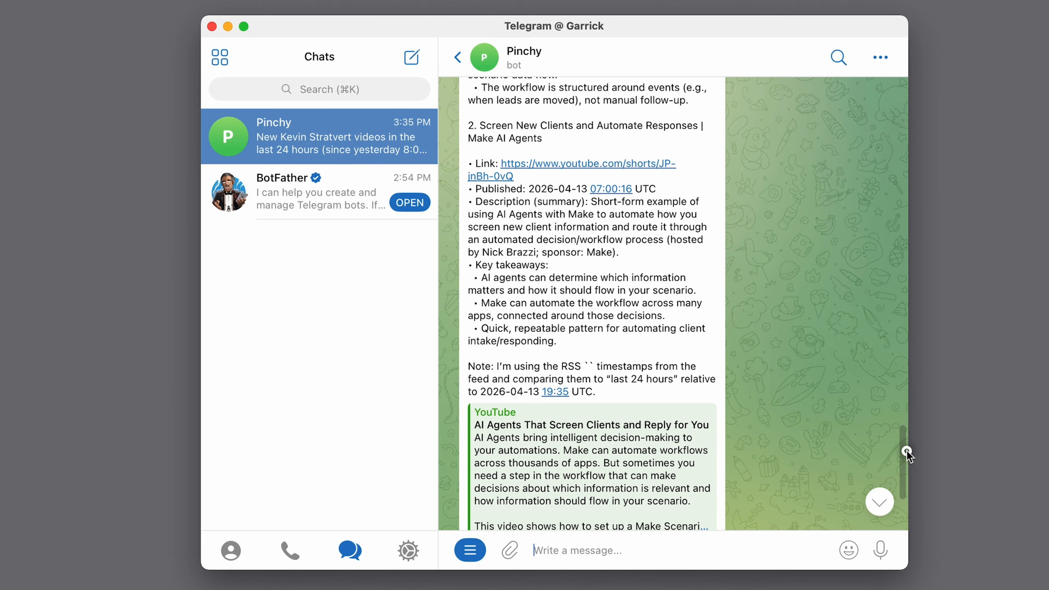
left_click_drag(907, 452, 911, 502)
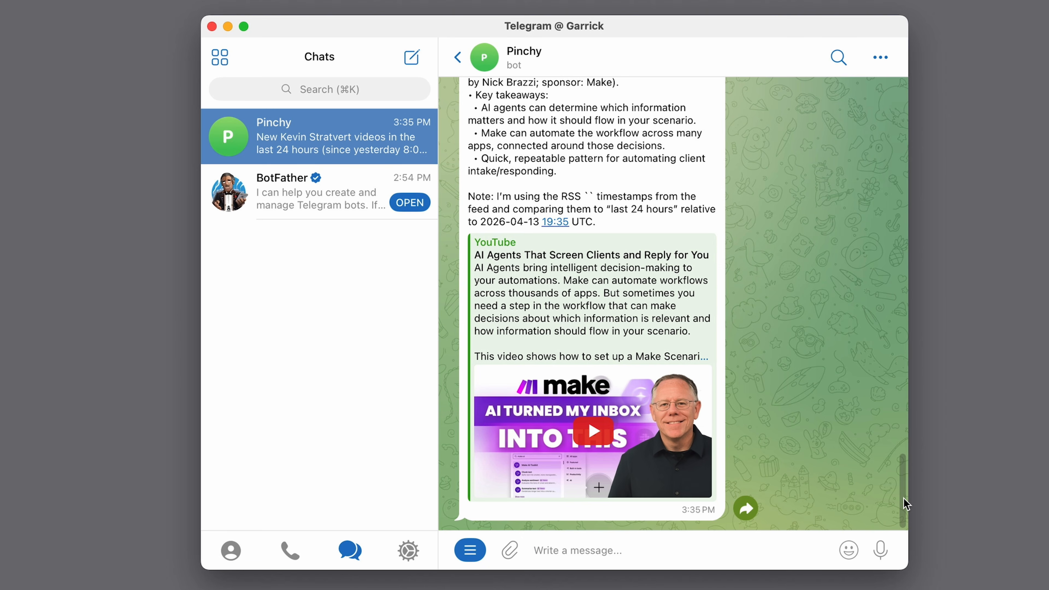
left_click_drag(904, 499, 904, 498)
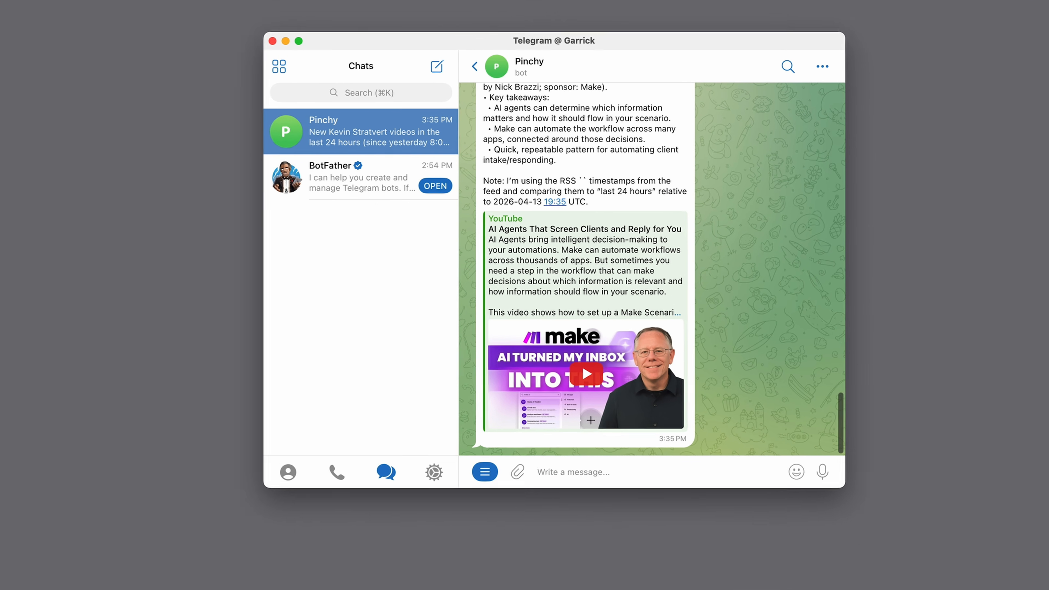
Switch to OpenClaw Control in Edge, open the Skills page, and look through the lists of built-in and installed skills.
left_click(386, 565)
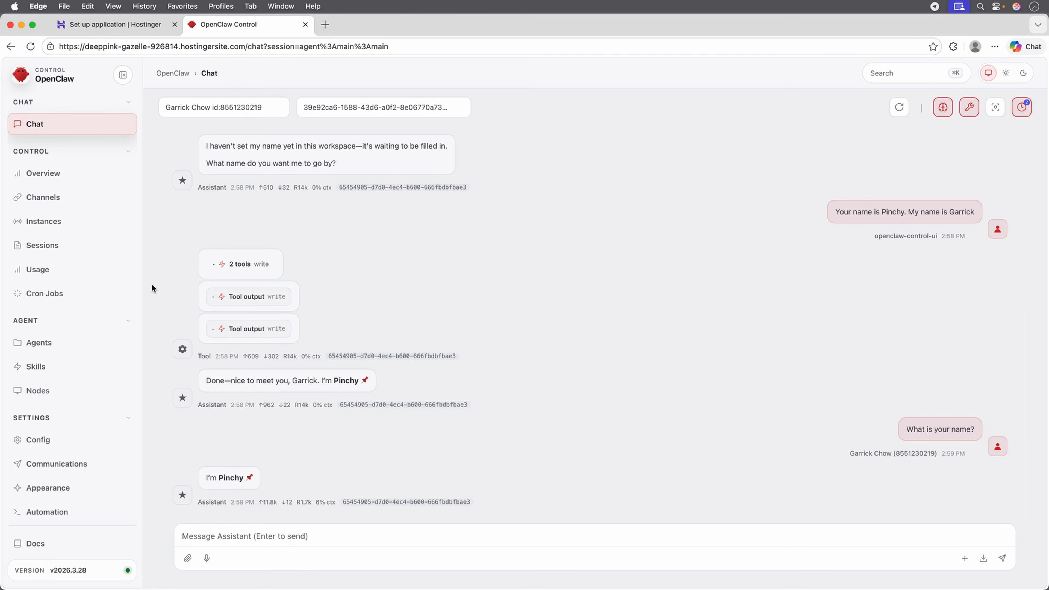
left_click(56, 370)
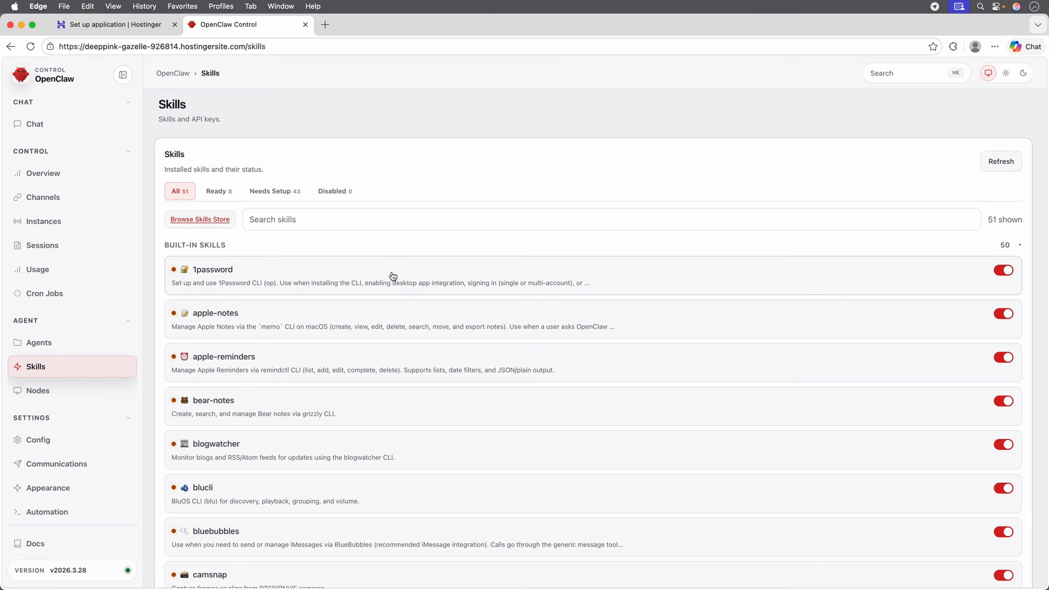
scroll(412, 285, "down", 1)
scroll(412, 286, "down", 10)
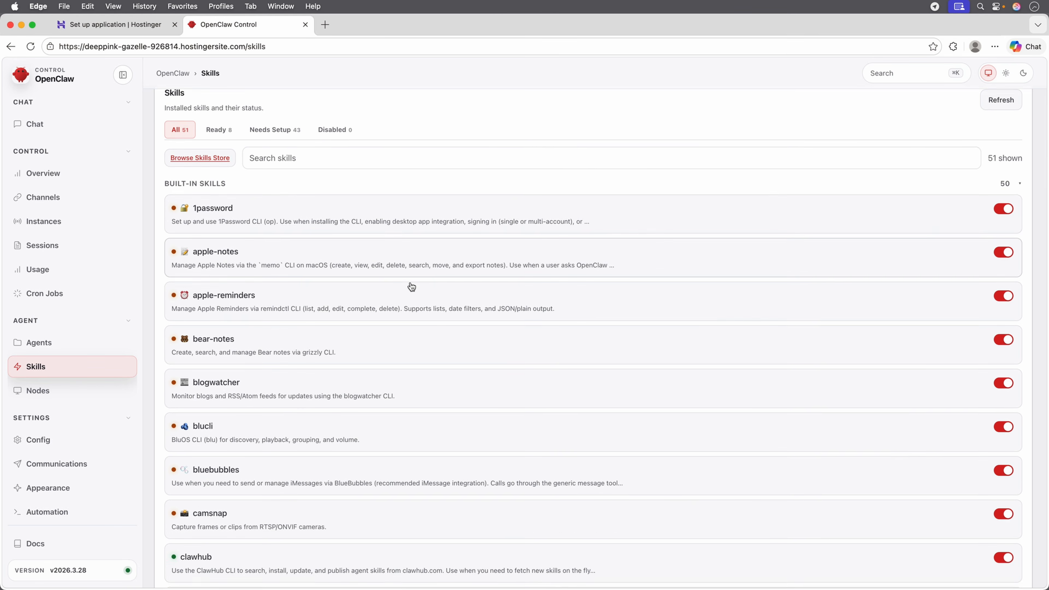
scroll(411, 285, "down", 20)
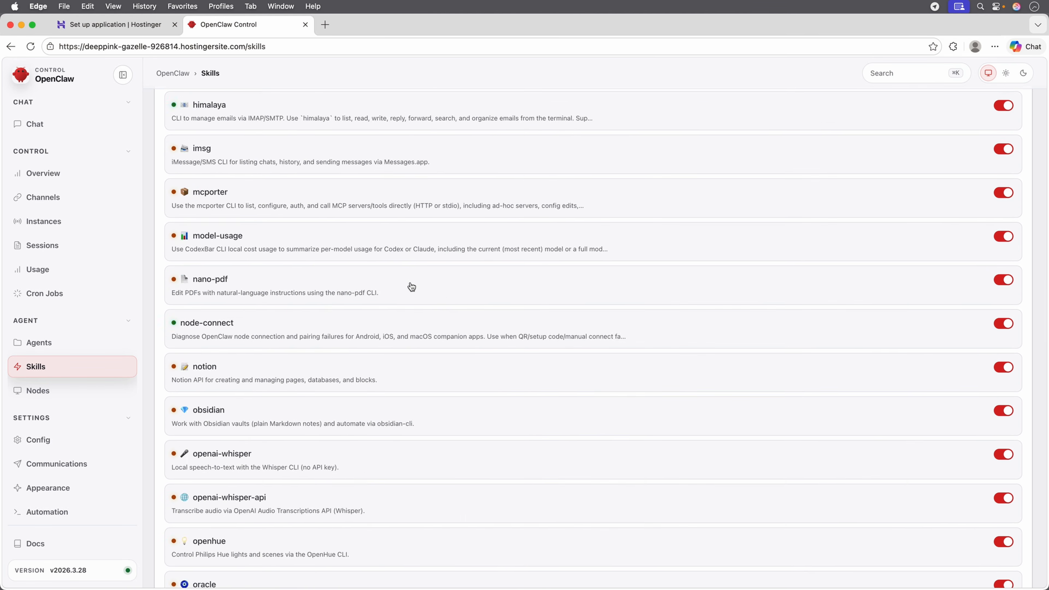
scroll(412, 285, "down", 9)
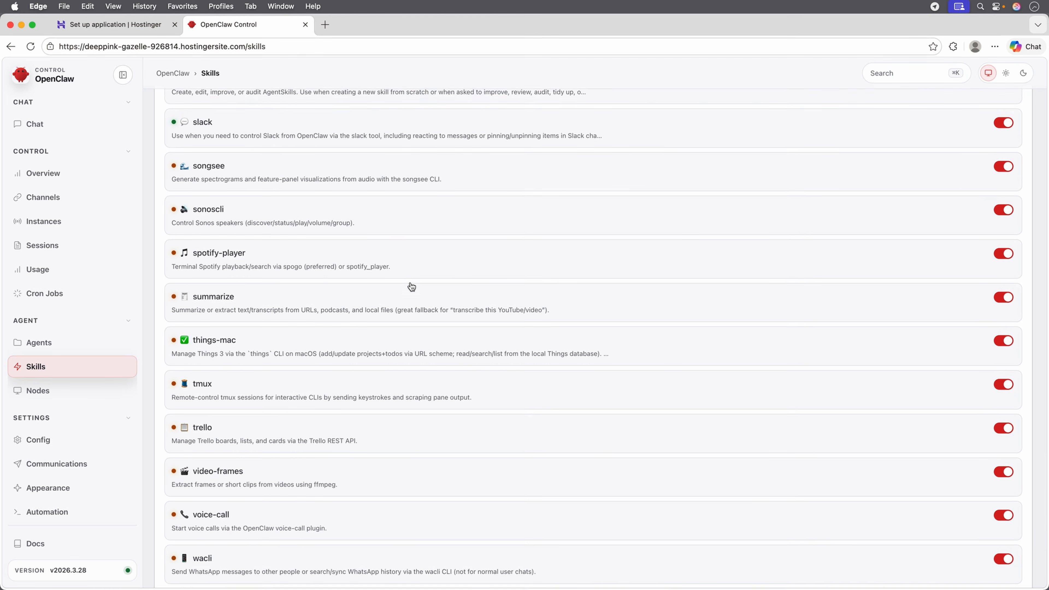
scroll(412, 286, "down", 2)
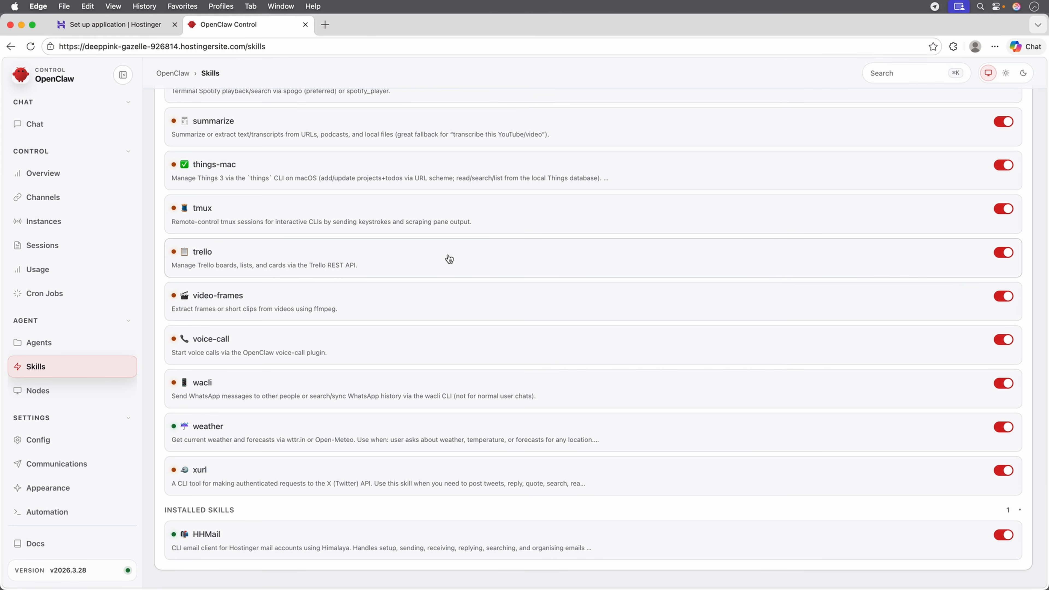
scroll(450, 259, "up", 20)
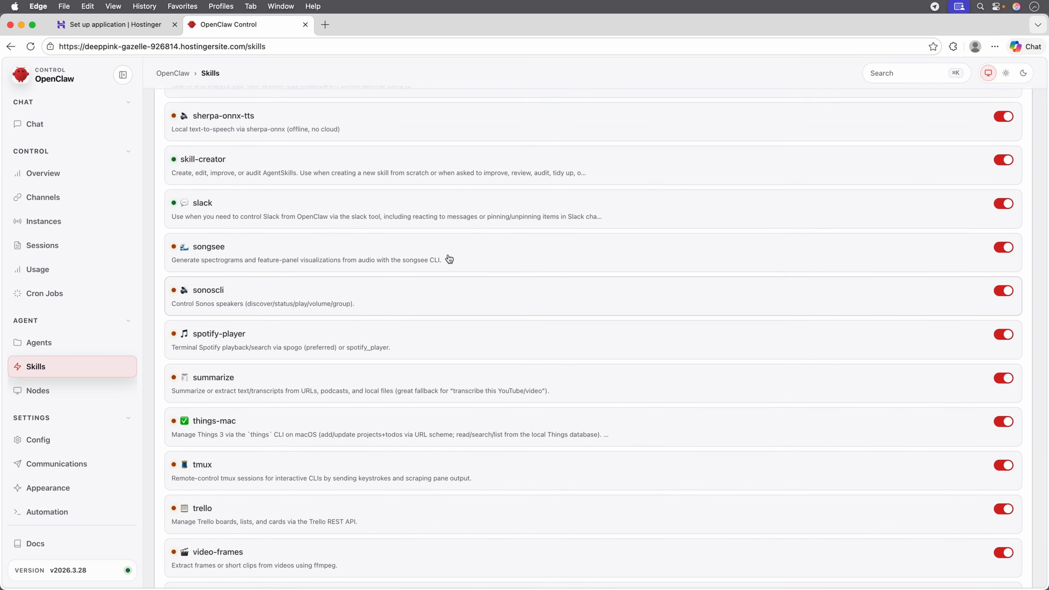
scroll(449, 259, "up", 20)
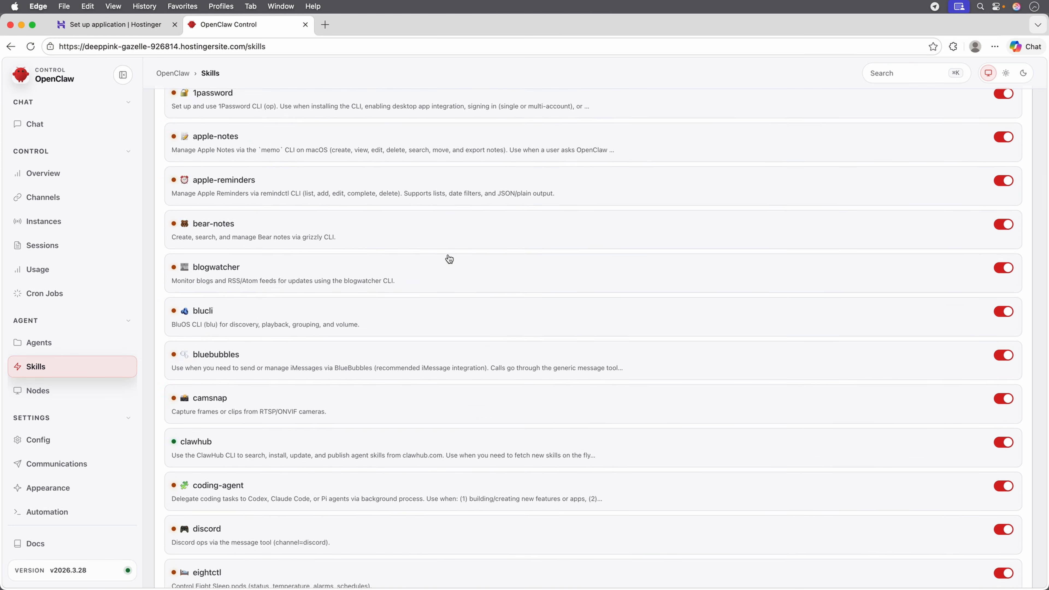